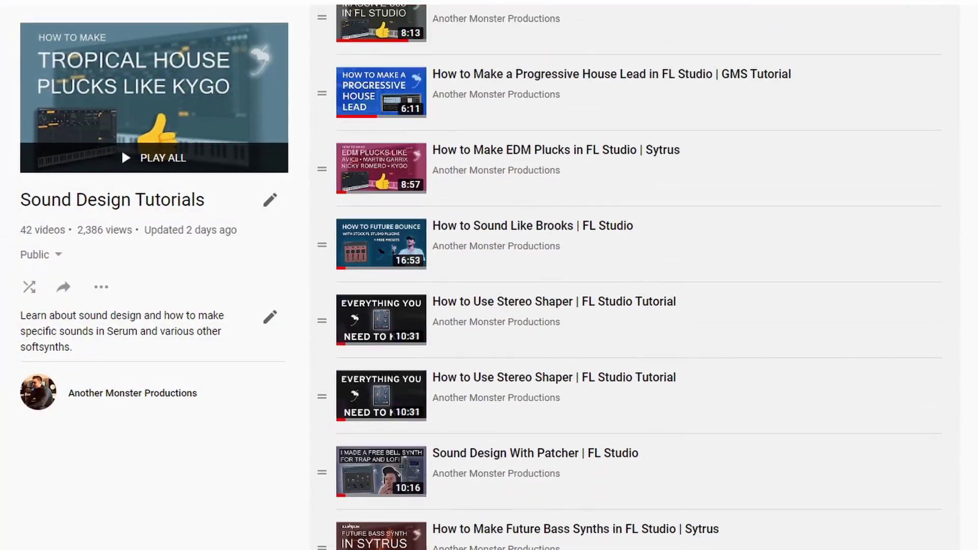
pyautogui.scroll(-13, 638, 285)
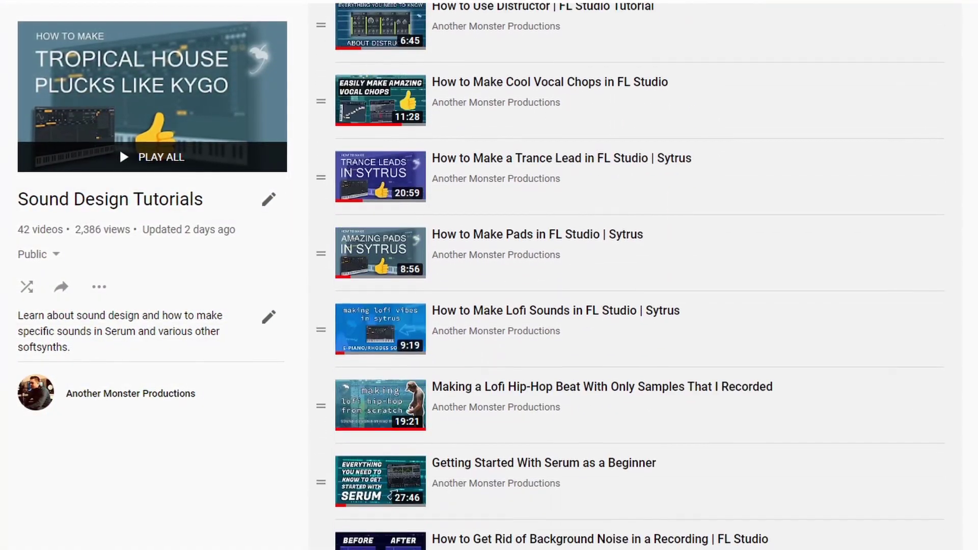
pyautogui.scroll(-11, 639, 285)
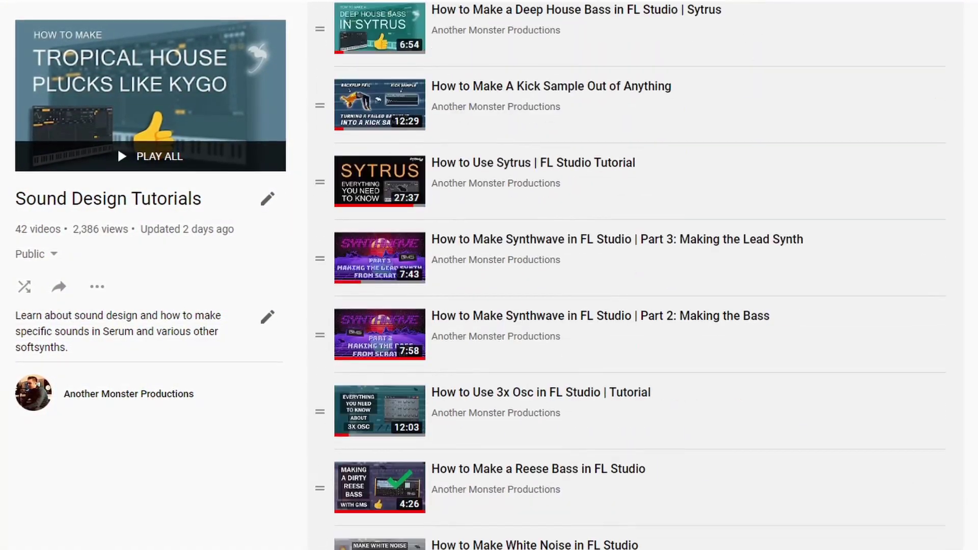
pyautogui.scroll(-12, 639, 286)
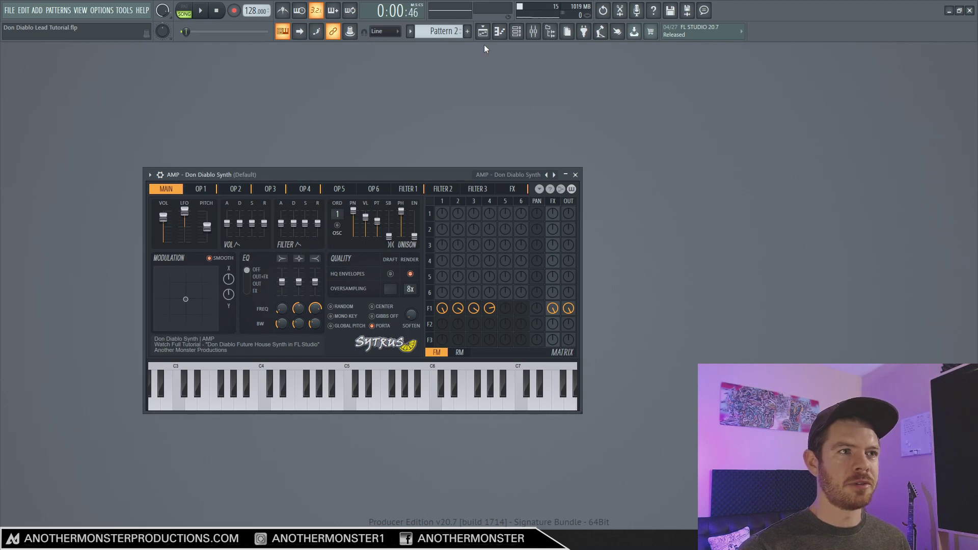
# Open the piano roll of Pattern 2 to examine the synth's chord notes, and close it again
pyautogui.click(504, 33)
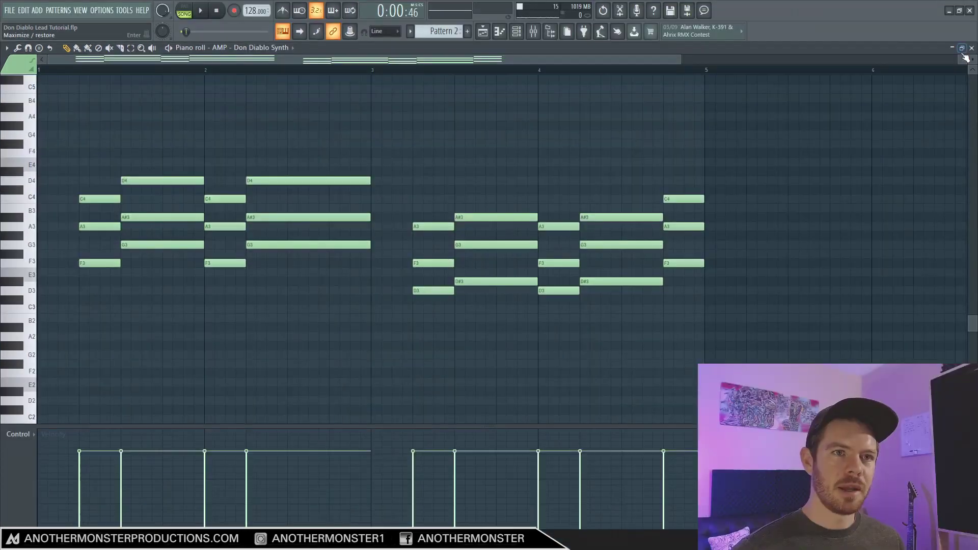
pyautogui.click(972, 52)
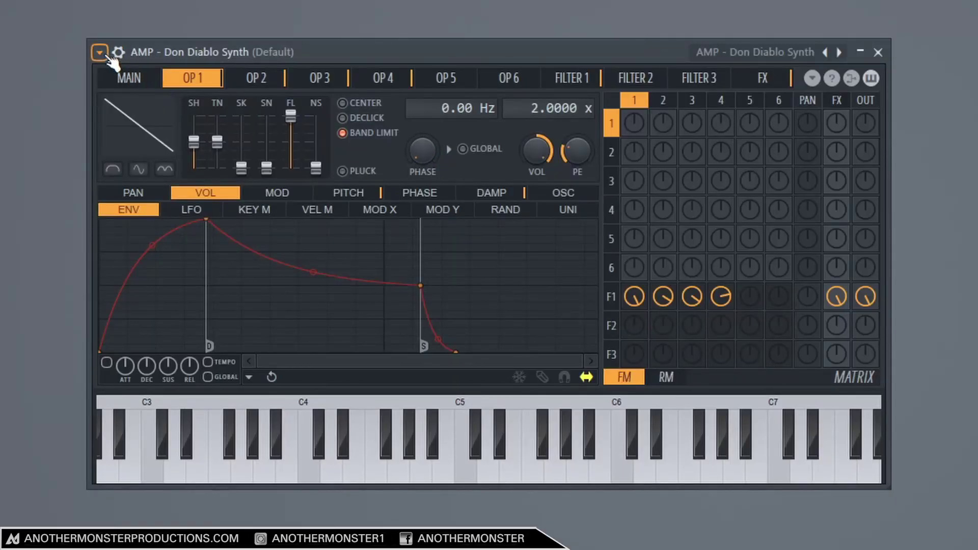
# Load the Default preset into the Sytrus synth
pyautogui.click(100, 53)
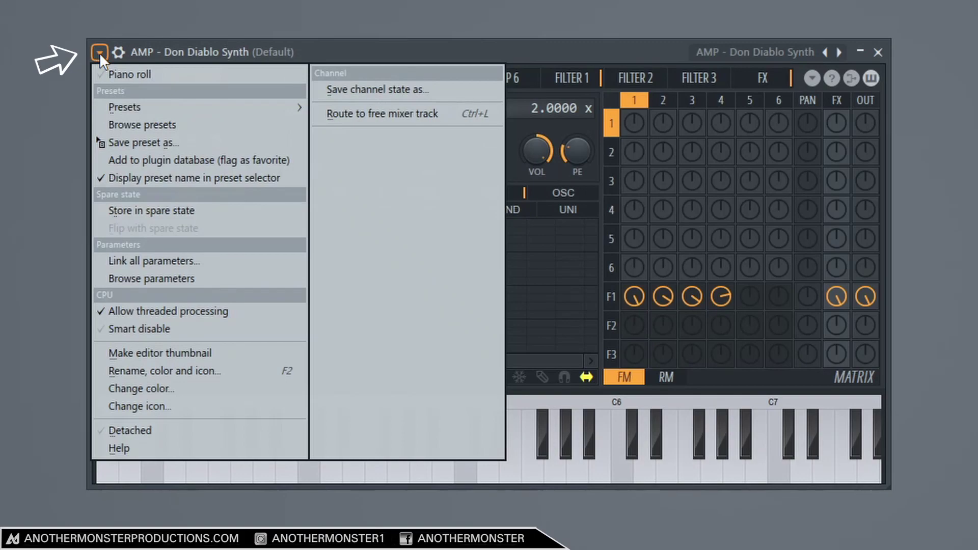
pyautogui.moveTo(155, 106)
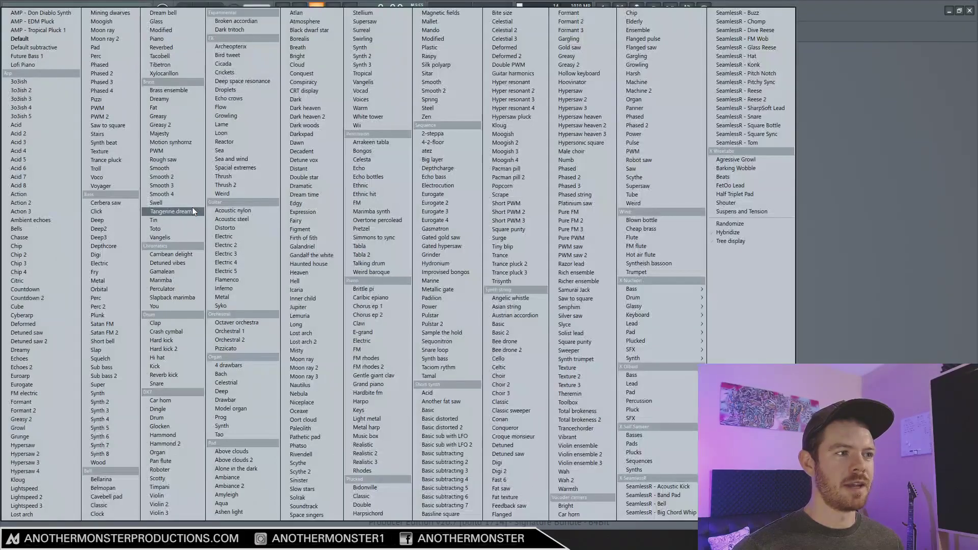
pyautogui.click(49, 41)
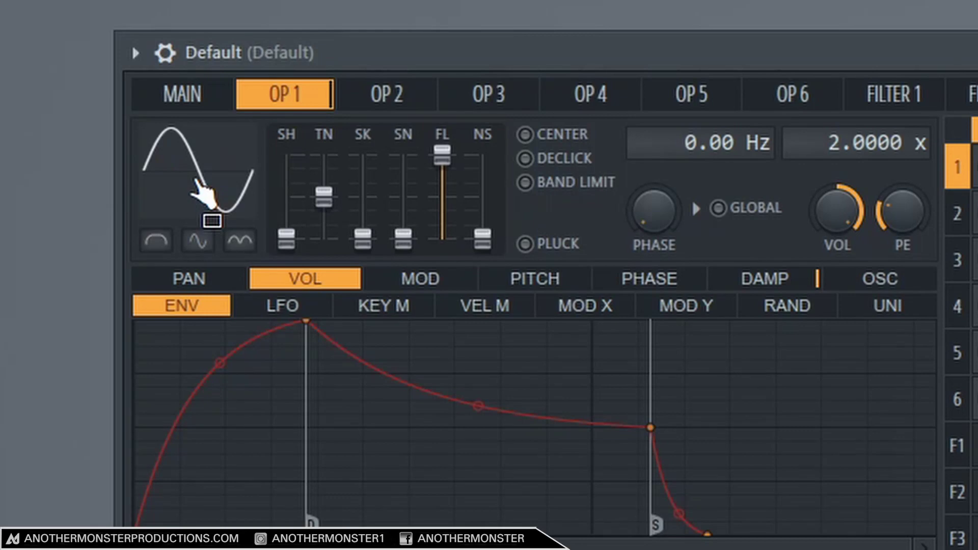
# Give operator 1 a band-limited saw wave and route it fully to filter 1 in the matrix
pyautogui.click(126, 129)
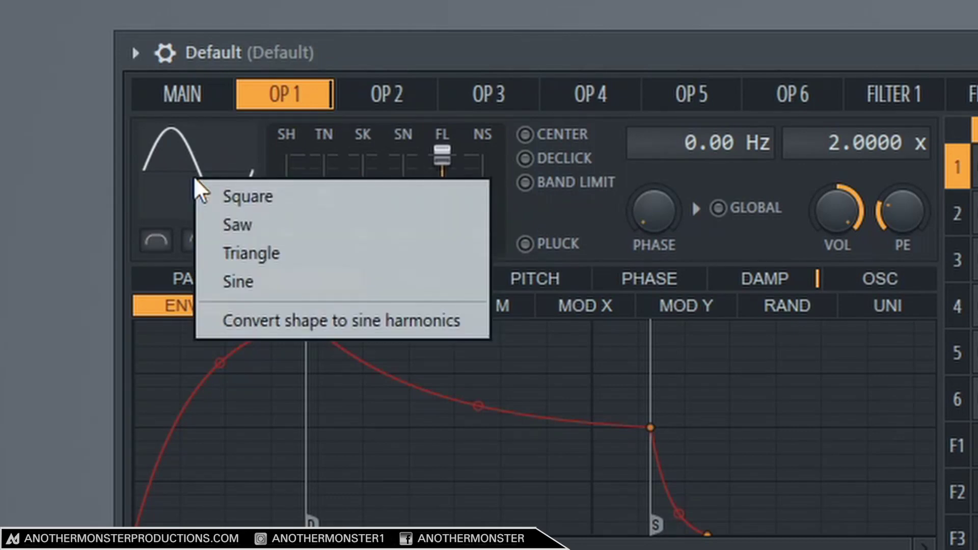
pyautogui.click(275, 224)
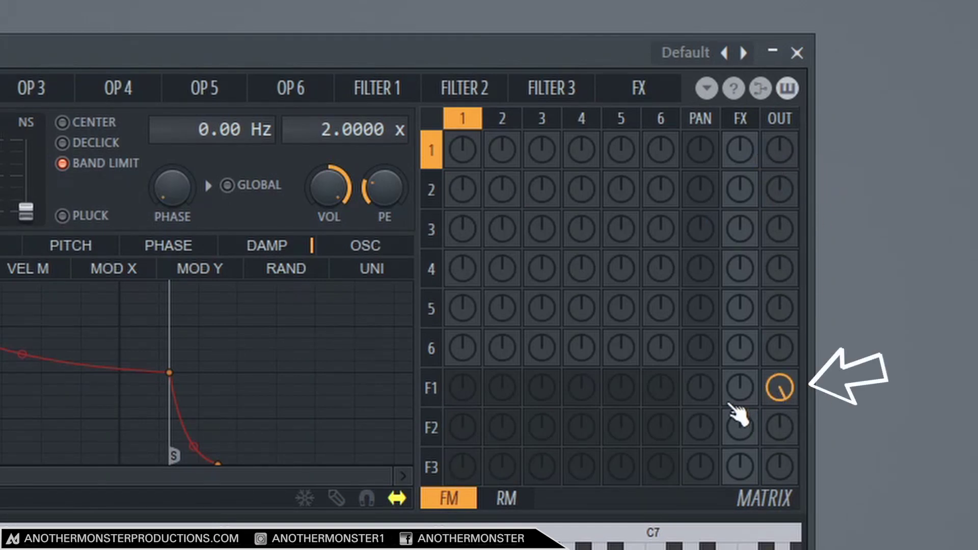
pyautogui.keyDown('alt'); pyautogui.click(462, 391); pyautogui.keyUp('alt')
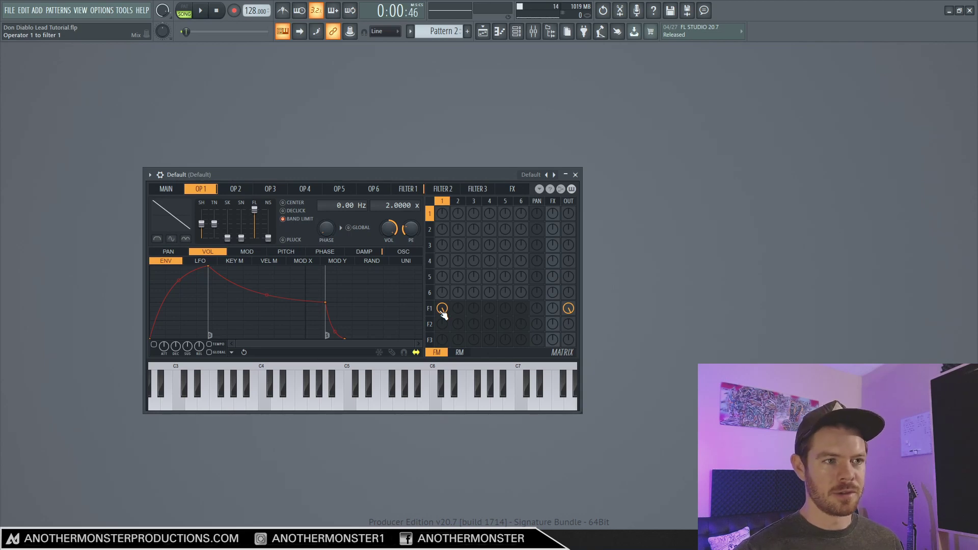
pyautogui.press('c')
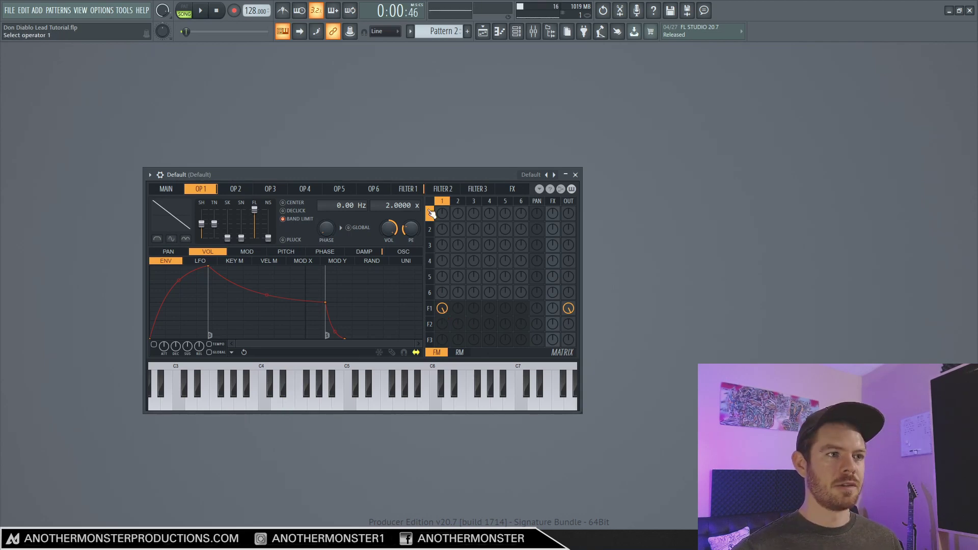
# In filter 1's volume LFO, delete every envelope point except the first and raise that point to maximum
pyautogui.click(418, 189)
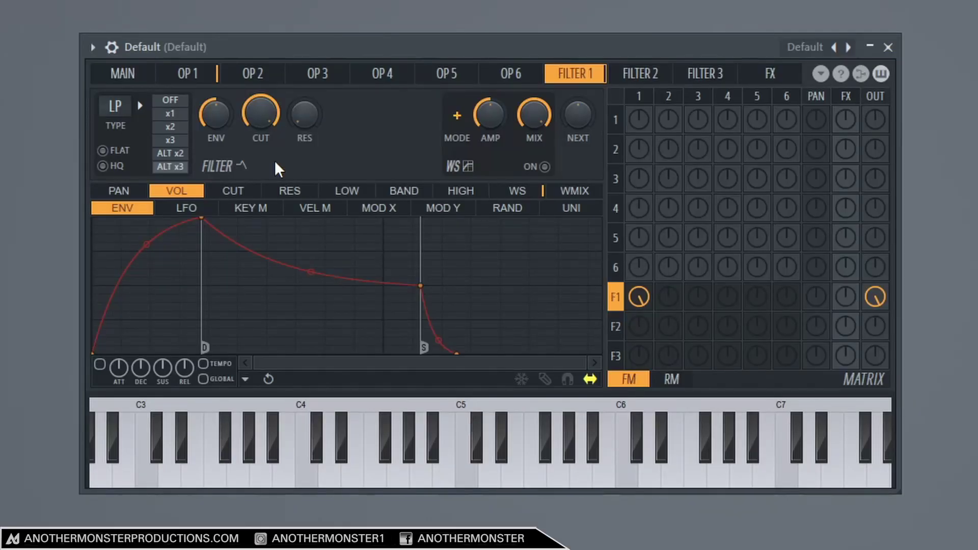
pyautogui.click(185, 209)
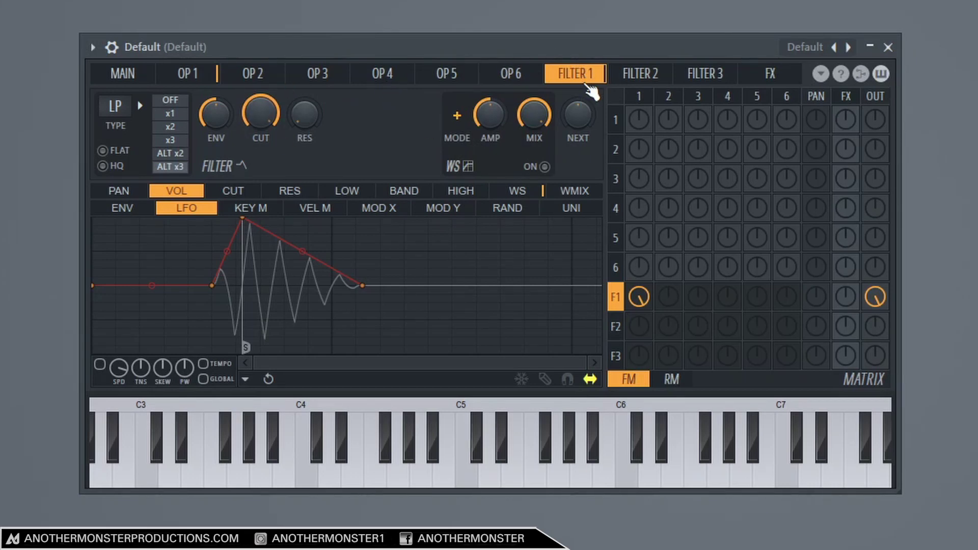
pyautogui.rightClick(364, 290)
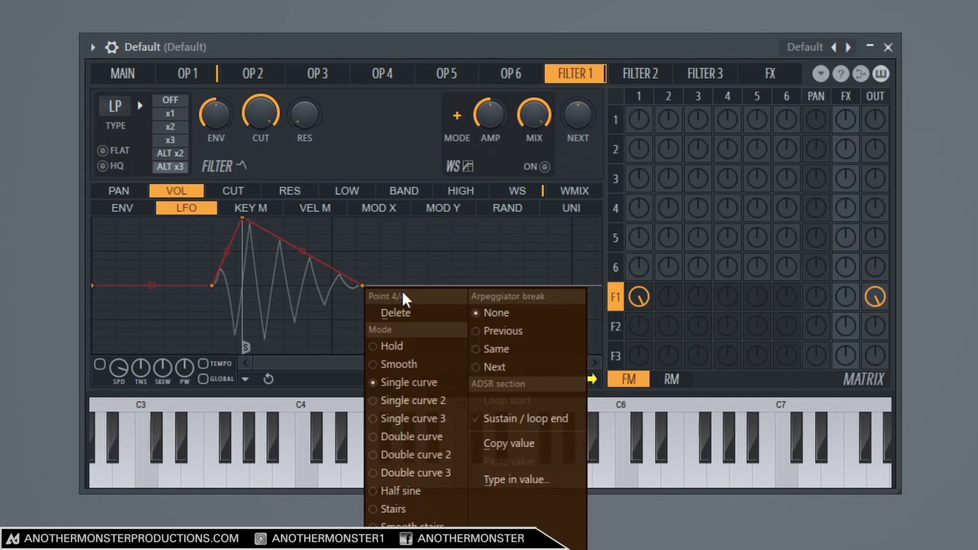
pyautogui.click(402, 310)
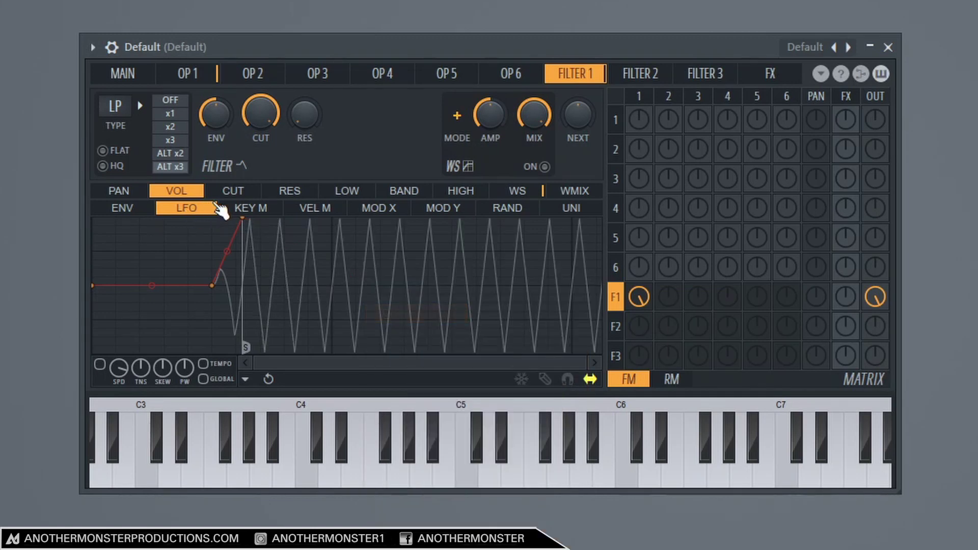
pyautogui.rightClick(245, 220)
pyautogui.click(306, 245)
pyautogui.rightClick(213, 284)
pyautogui.click(255, 312)
pyautogui.moveTo(102, 287); pyautogui.dragTo(58, 135)
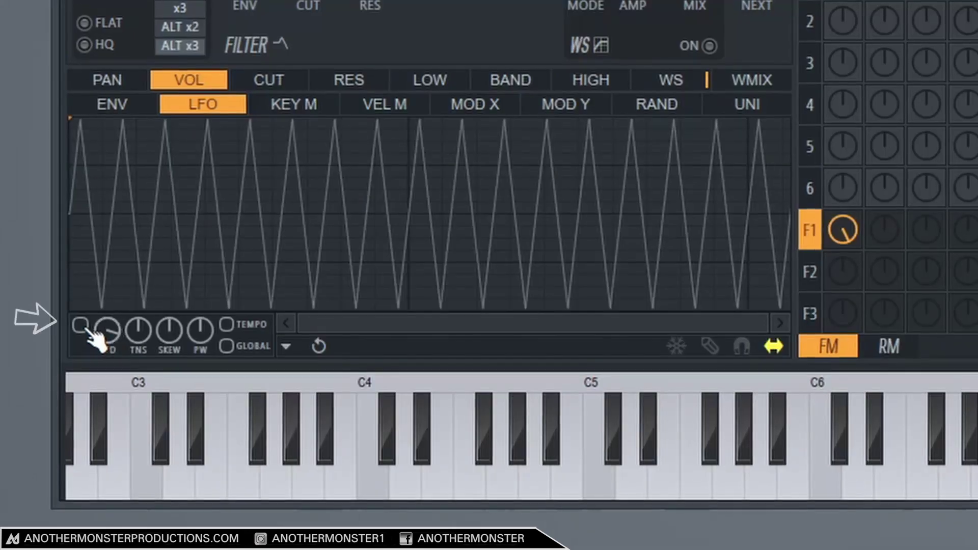
# Enable filter 1's volume LFO with tempo sync and lower its skew to minimum for a falling saw shape
pyautogui.click(99, 364)
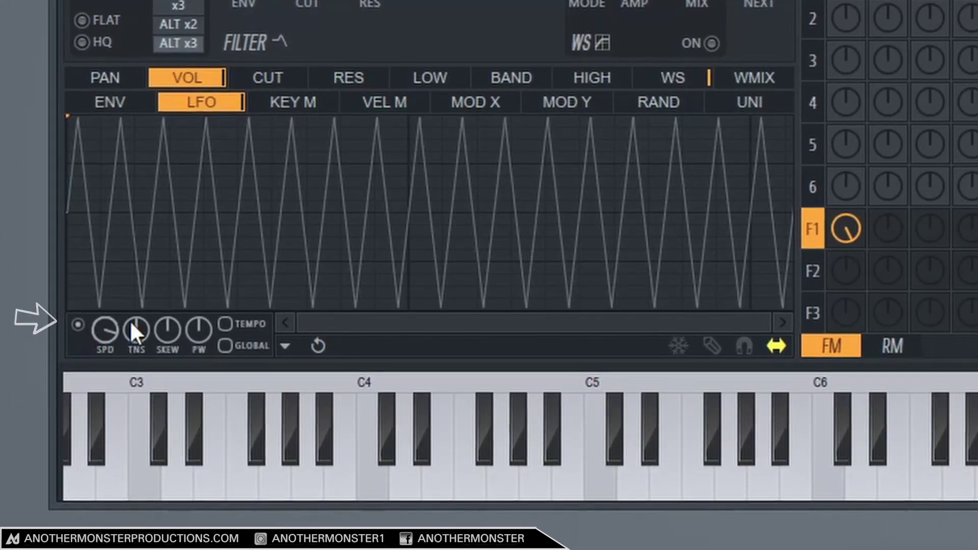
pyautogui.click(225, 325)
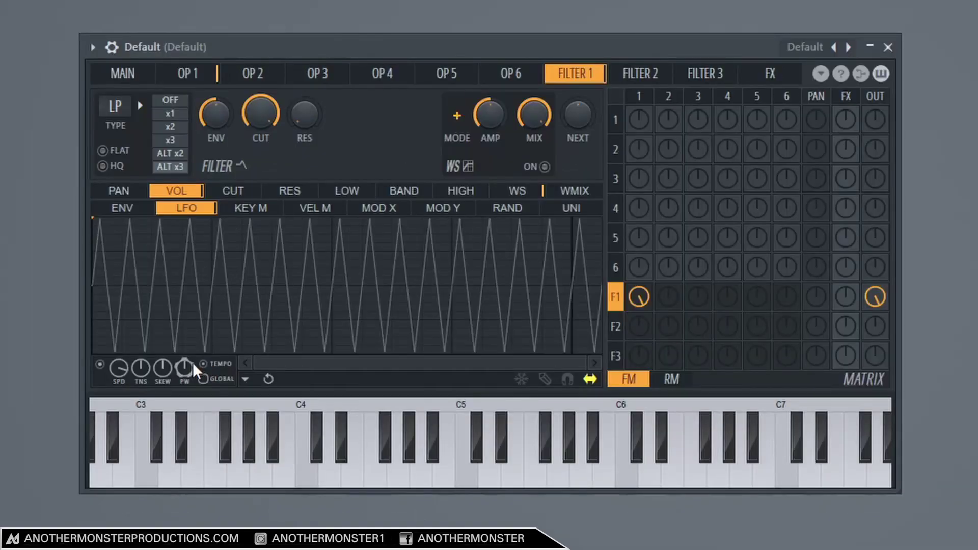
pyautogui.press('space')
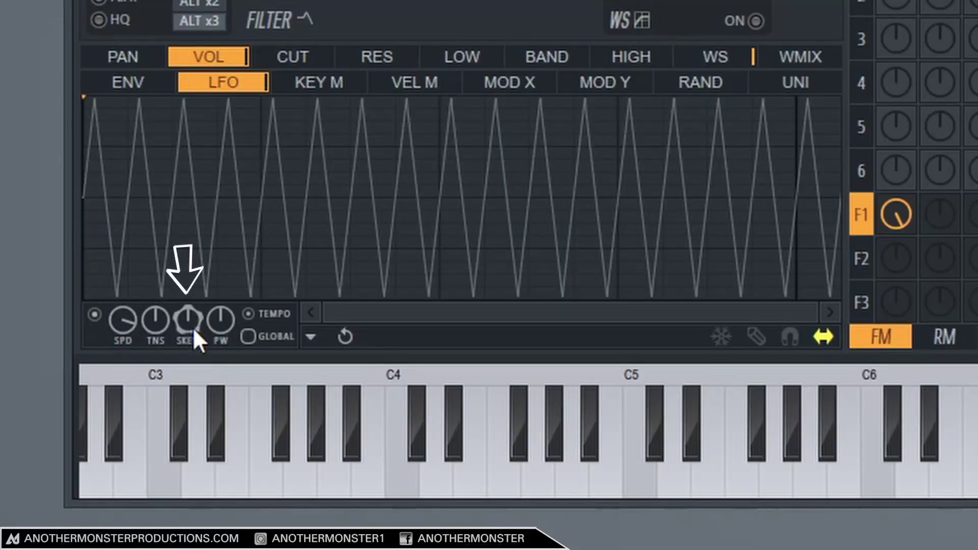
pyautogui.moveTo(194, 318); pyautogui.dragTo(194, 354)
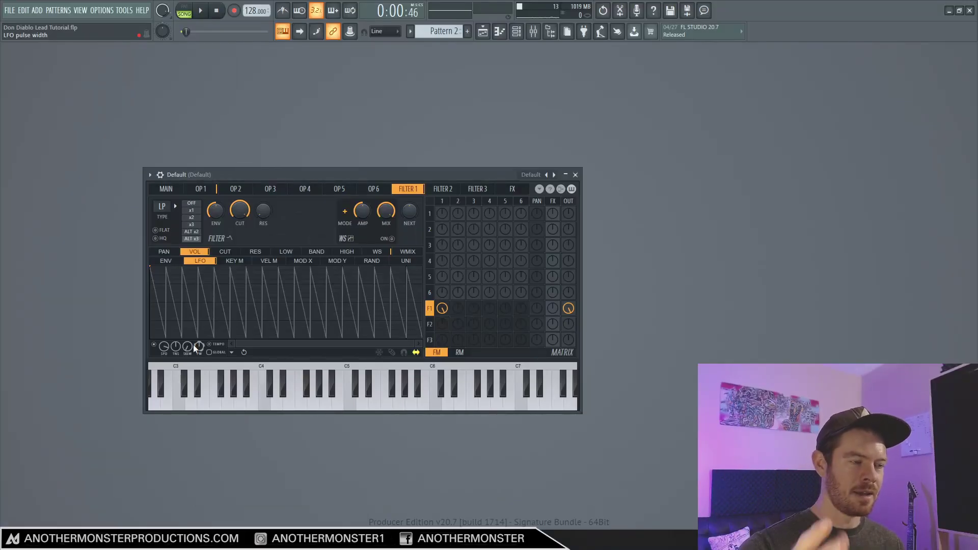
pyautogui.press('space')
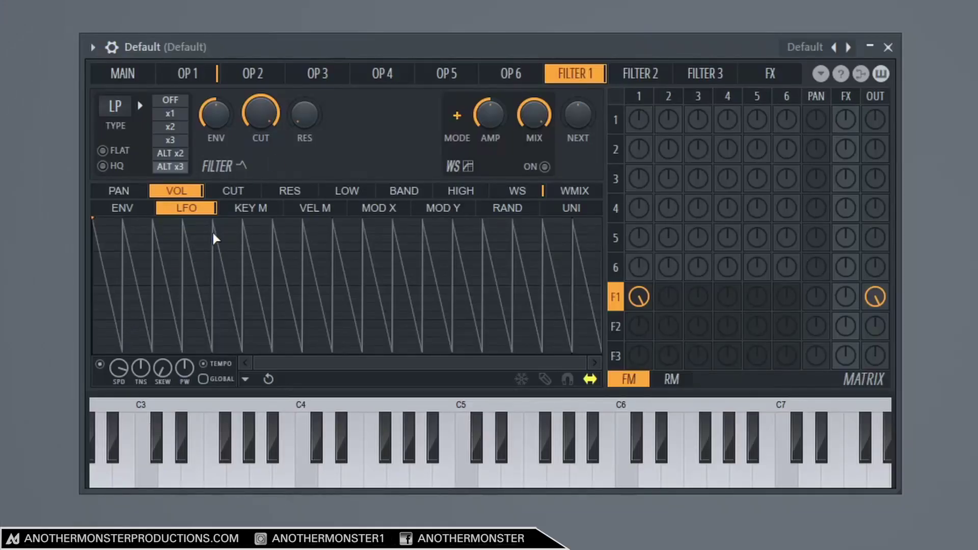
# In filter 1's cutoff LFO, delete all envelope points but the first, raise that one to maximum, and enable the LFO with tempo sync
pyautogui.click(235, 193)
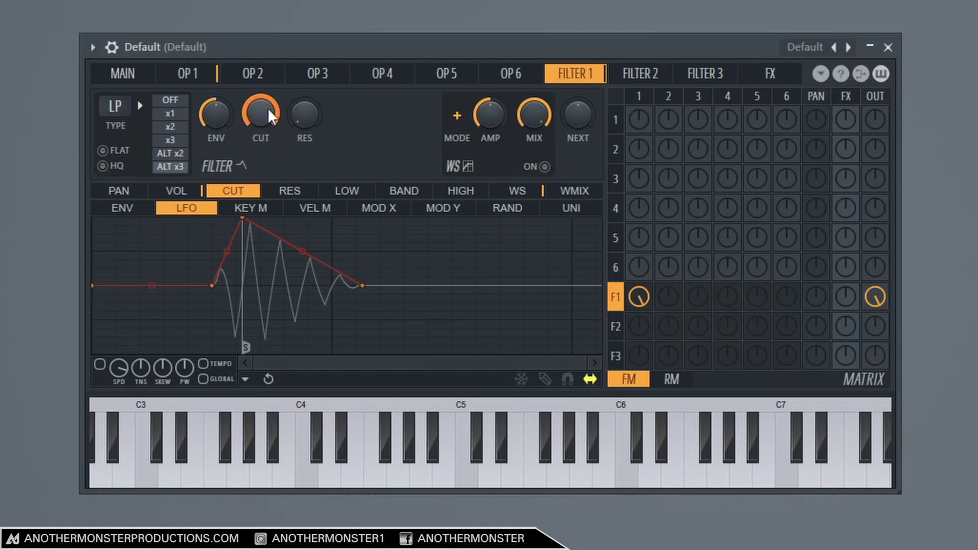
pyautogui.rightClick(362, 286)
pyautogui.click(386, 309)
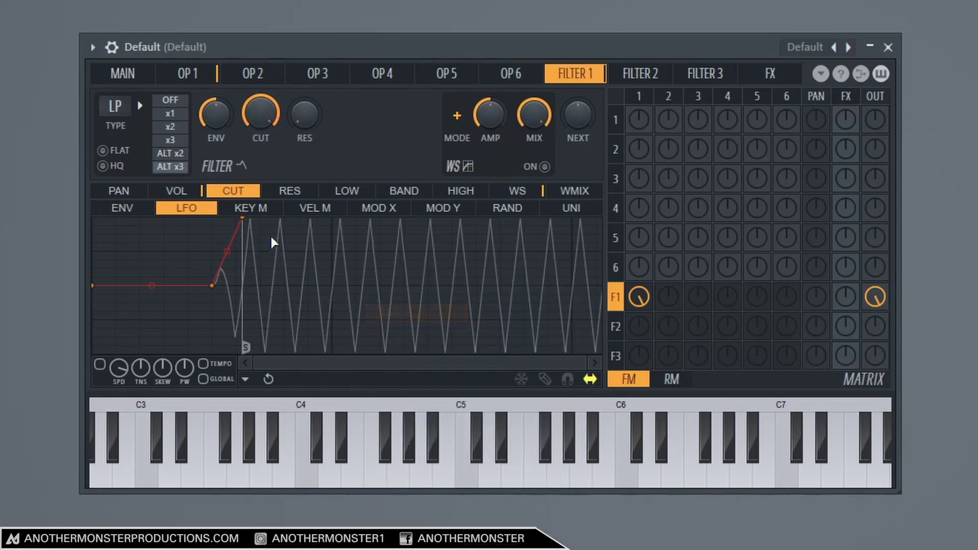
pyautogui.click(545, 380)
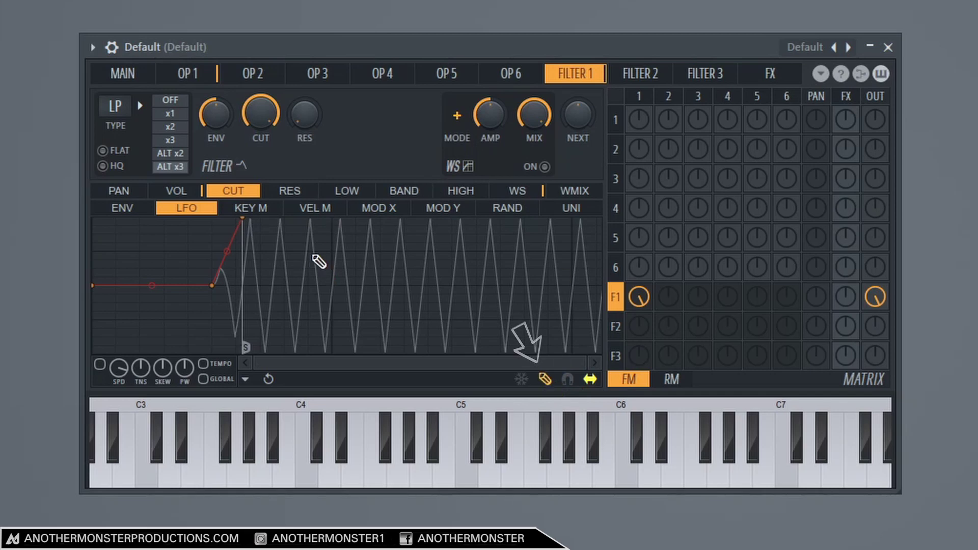
pyautogui.rightClick(248, 222)
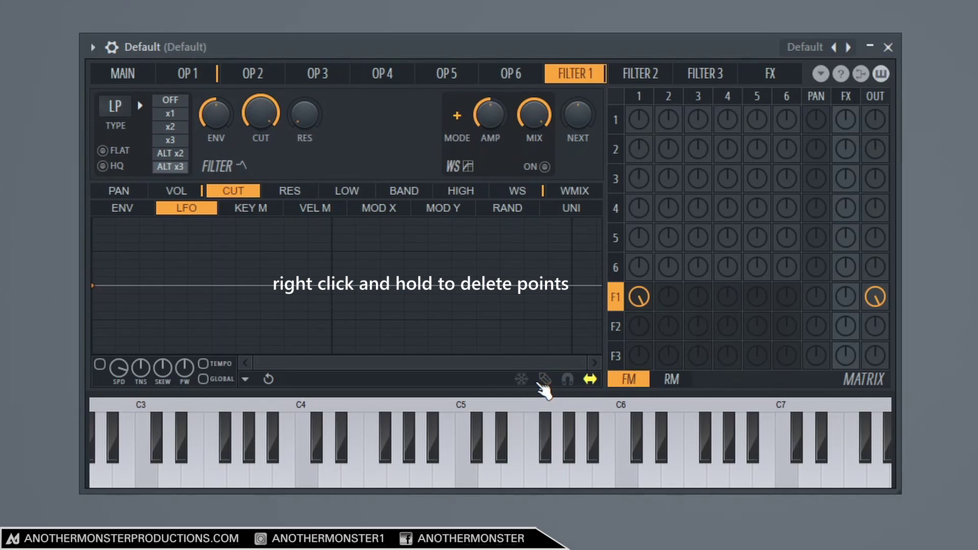
pyautogui.moveTo(97, 285); pyautogui.dragTo(55, 156)
pyautogui.click(203, 363)
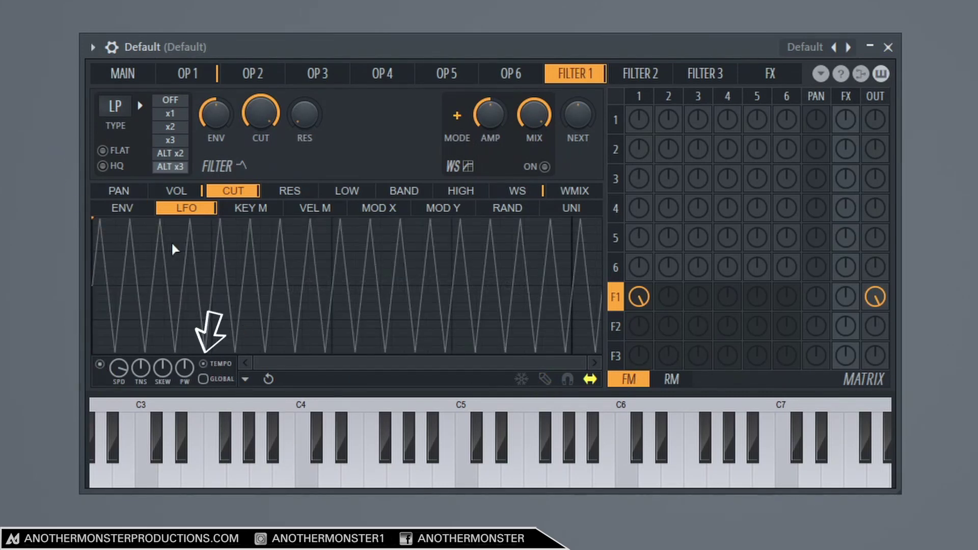
# Skew the cutoff LFO into a falling saw shape, keeping the skews of both the cutoff and volume LFOs slightly above minimum
pyautogui.moveTo(162, 368); pyautogui.dragTo(163, 356)
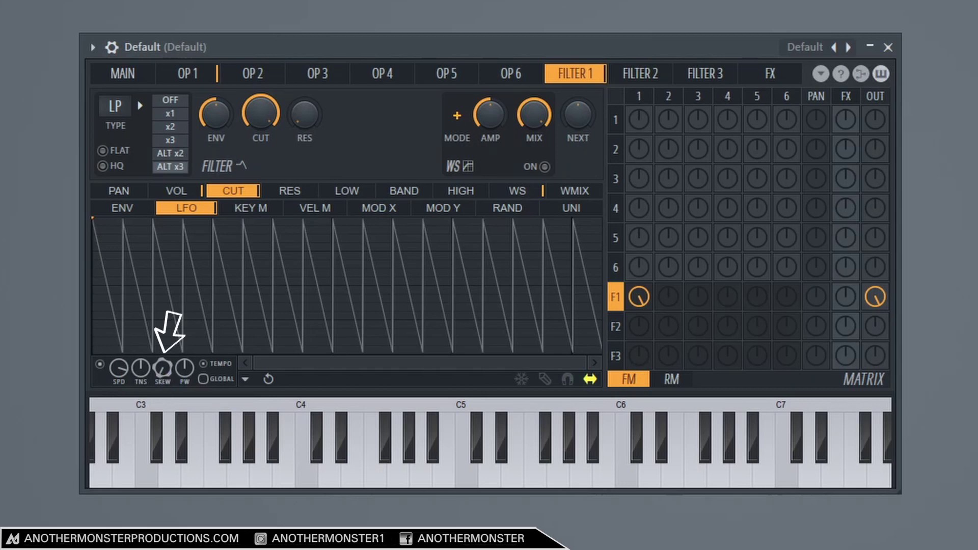
pyautogui.moveTo(163, 367); pyautogui.dragTo(163, 383)
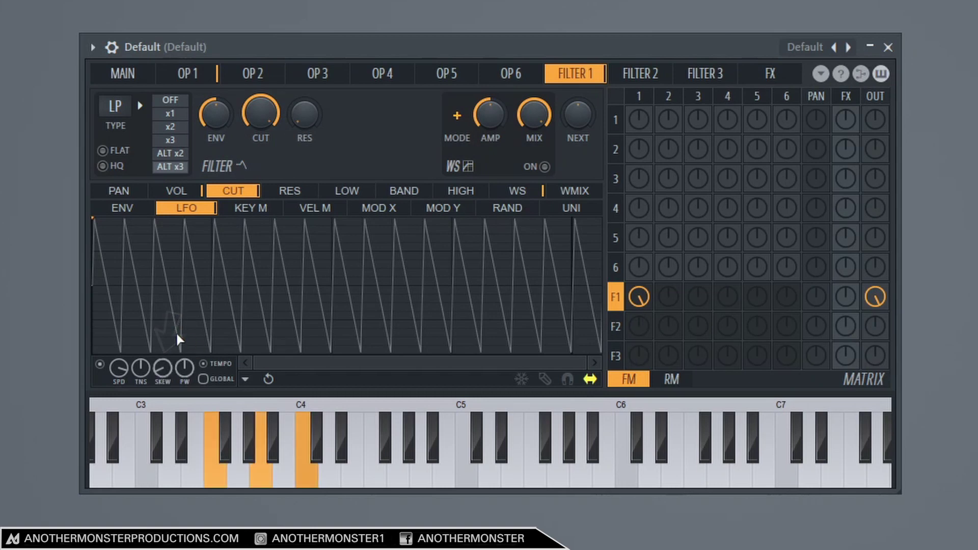
pyautogui.click(179, 192)
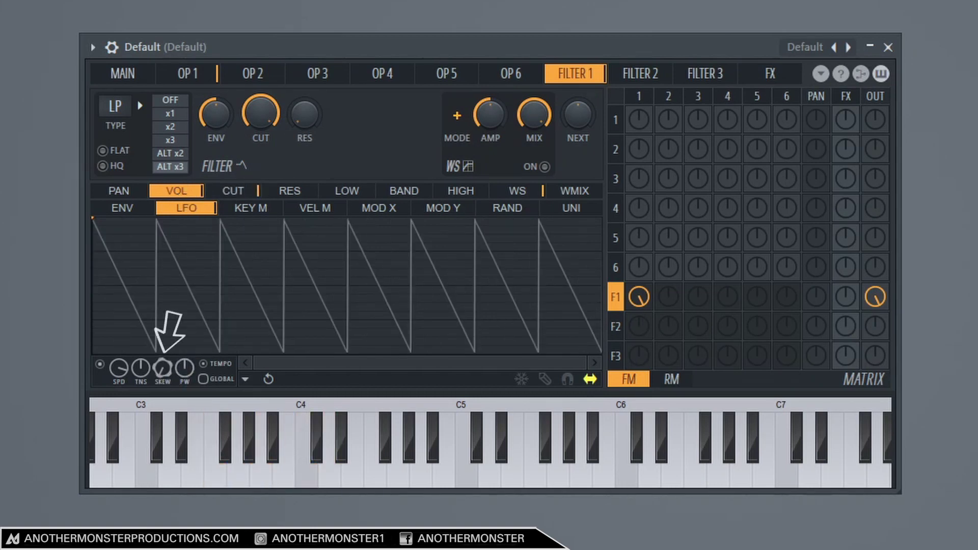
pyautogui.moveTo(169, 375); pyautogui.dragTo(168, 361)
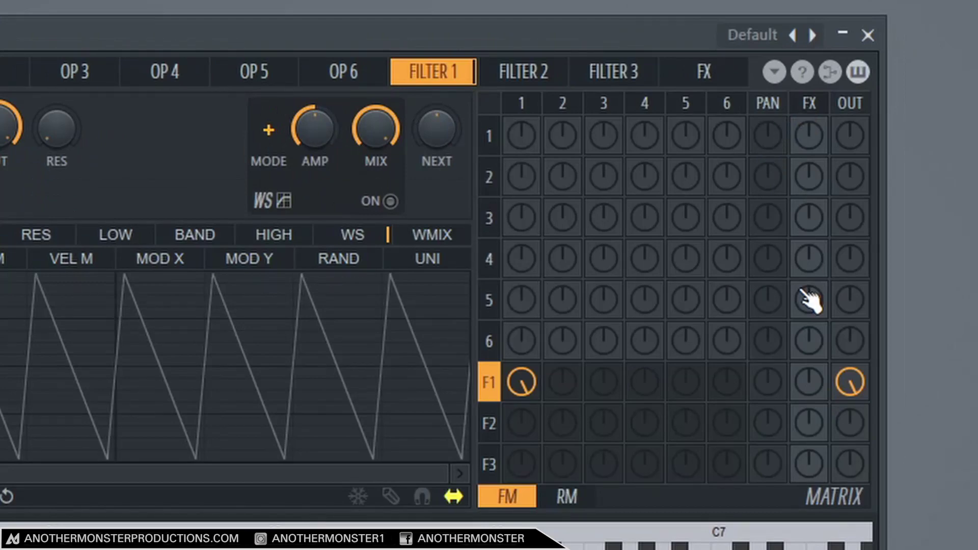
# Send filter 1 fully to the effects section, with a chorus order of 3 and the reverb turned on
pyautogui.click(814, 393)
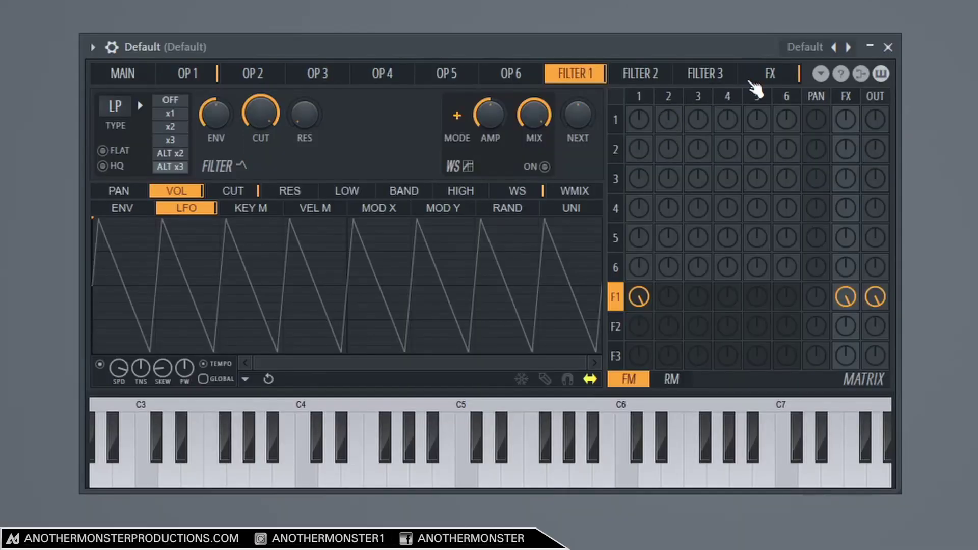
pyautogui.click(703, 76)
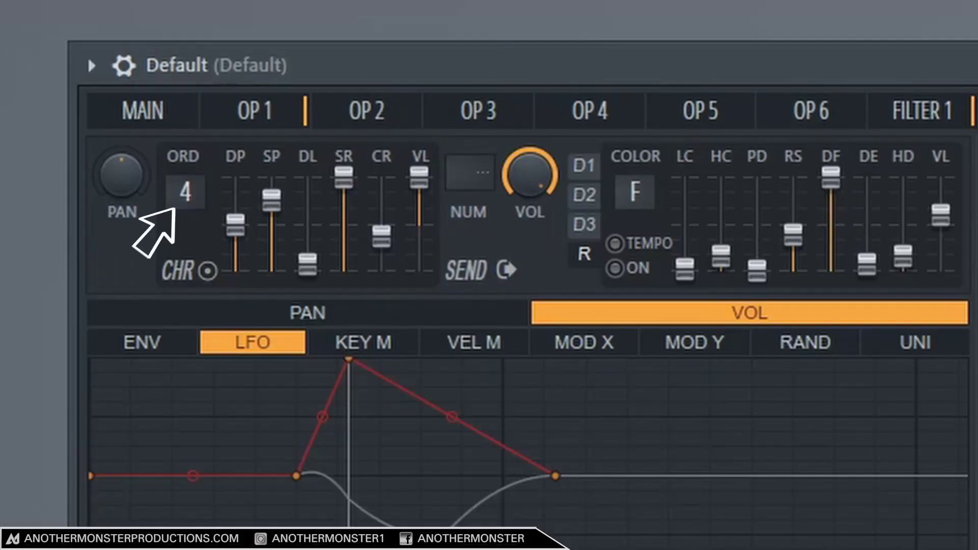
pyautogui.moveTo(185, 191); pyautogui.dragTo(185, 194)
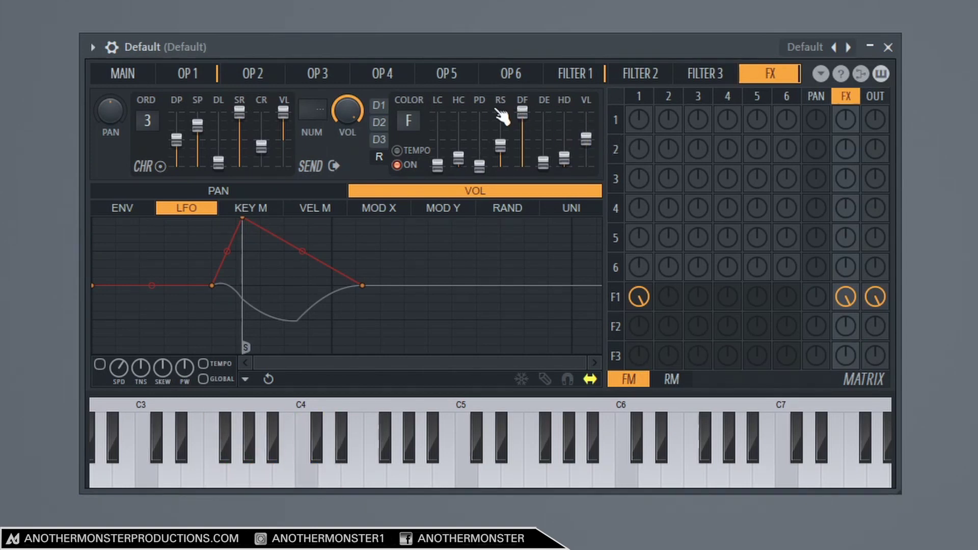
# Route operators 2 and 3 into filter 1, with frequency ratios of 6.0000 and 1.0000 respectively
pyautogui.click(252, 74)
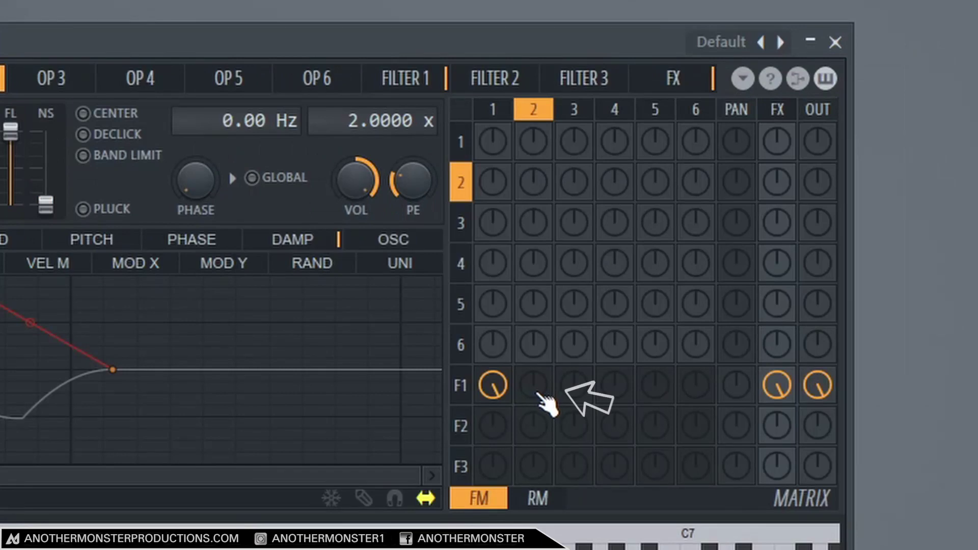
pyautogui.scroll(5, 669, 297)
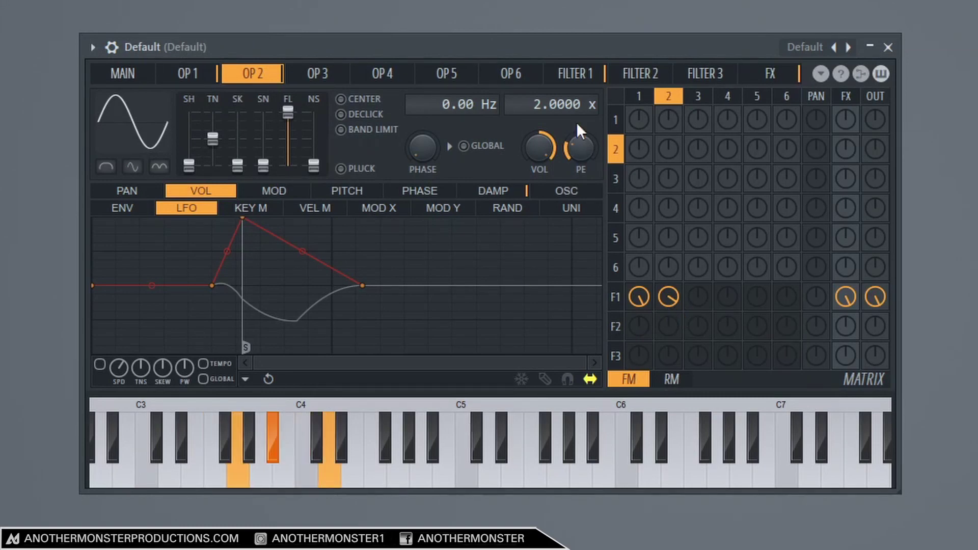
pyautogui.scroll(1, 530, 115)
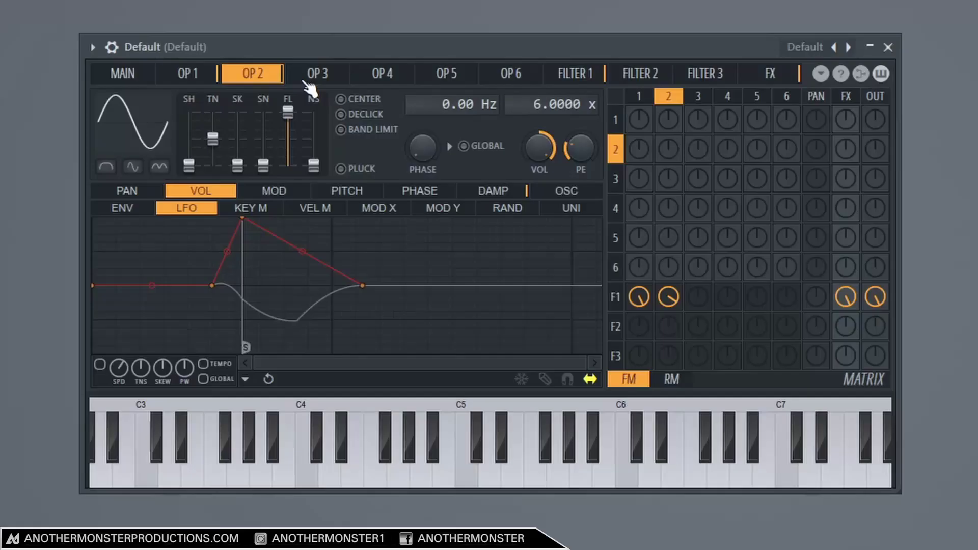
pyautogui.click(270, 189)
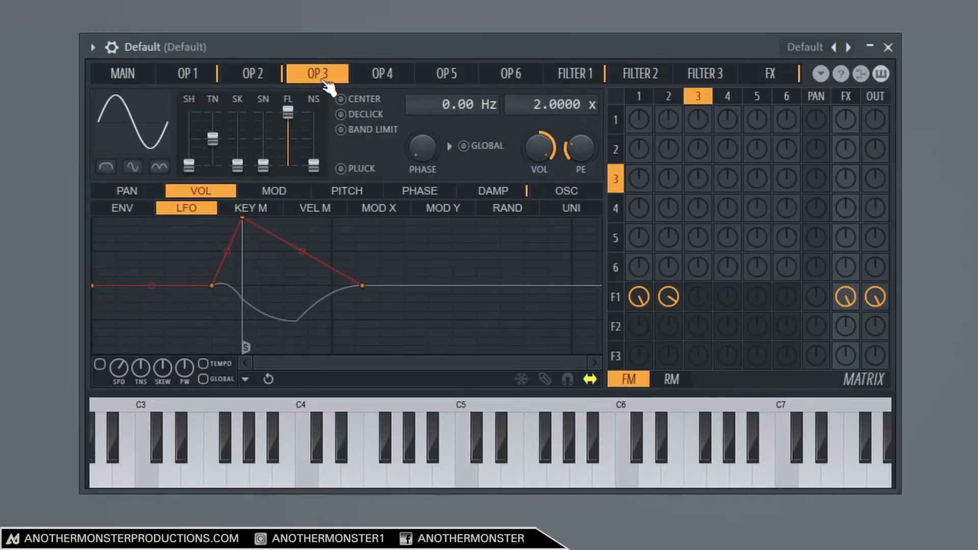
pyautogui.moveTo(698, 297); pyautogui.dragTo(725, 292)
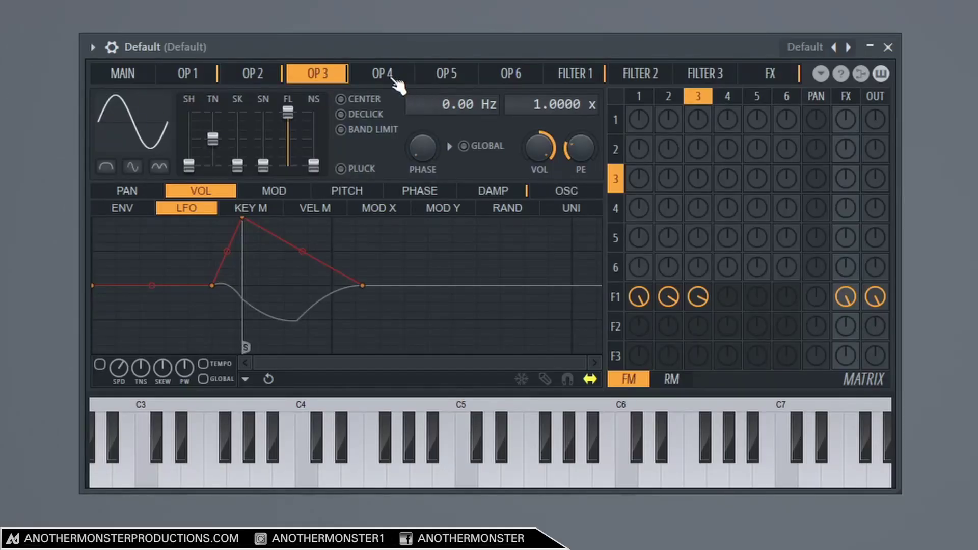
# Route operator 4 partly into filter 1, give it a square wave, and set its frequency ratio to 4.0000
pyautogui.click(312, 192)
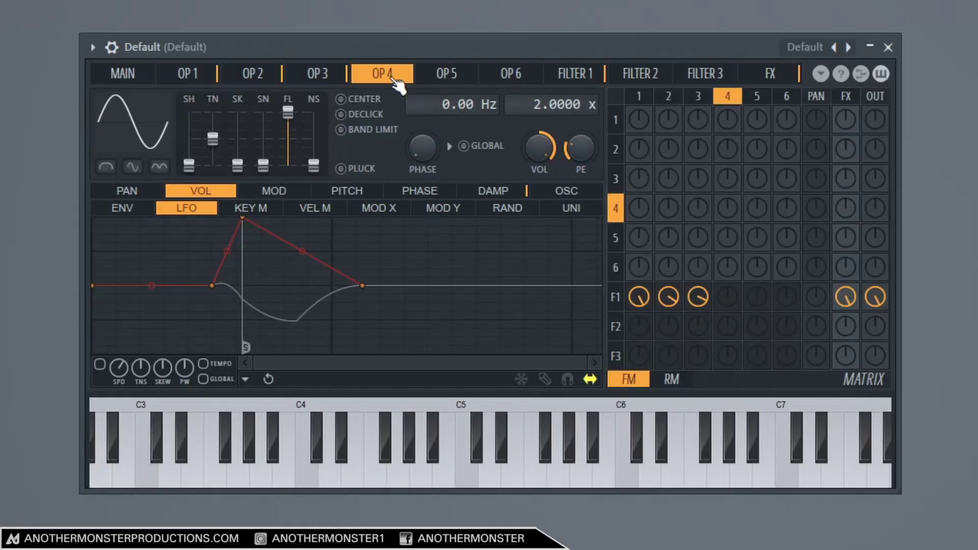
pyautogui.moveTo(727, 300); pyautogui.dragTo(728, 291)
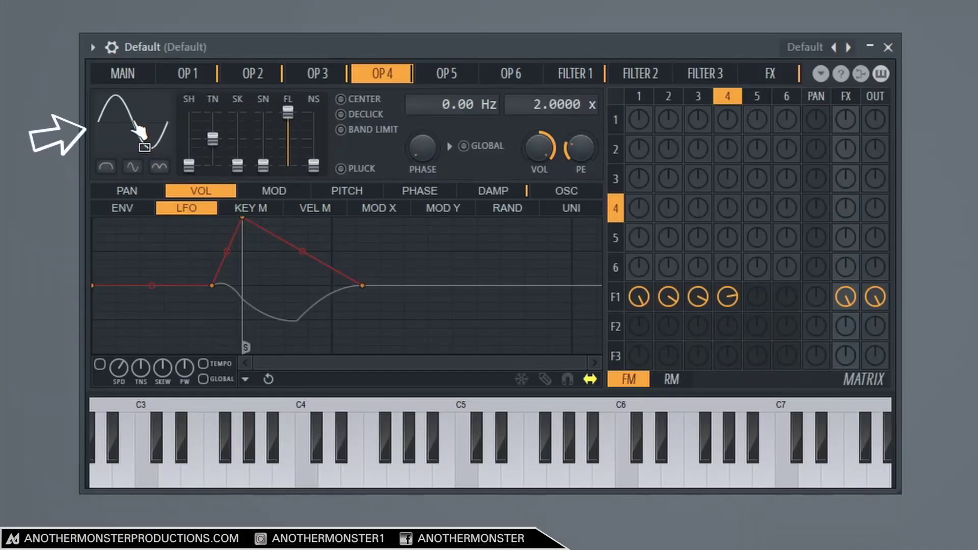
pyautogui.click(132, 120)
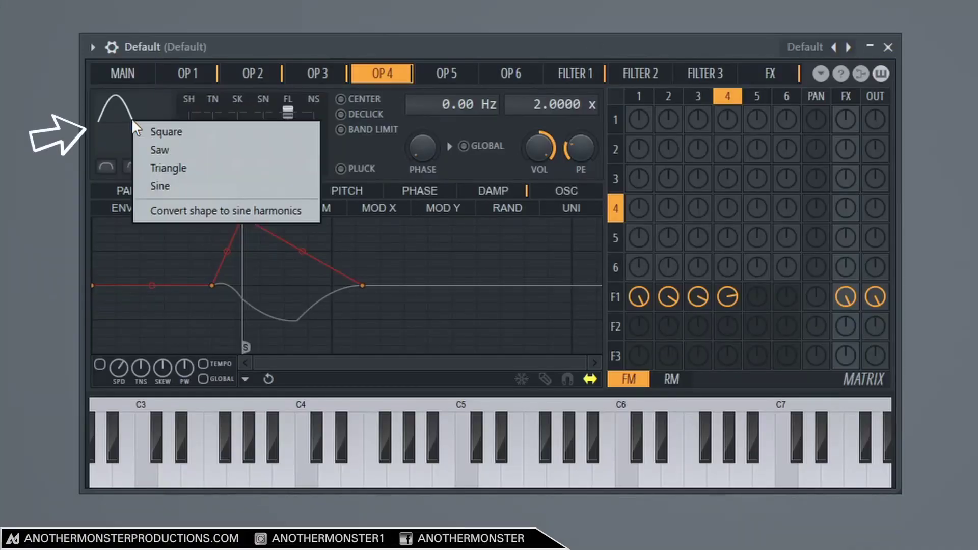
pyautogui.click(172, 133)
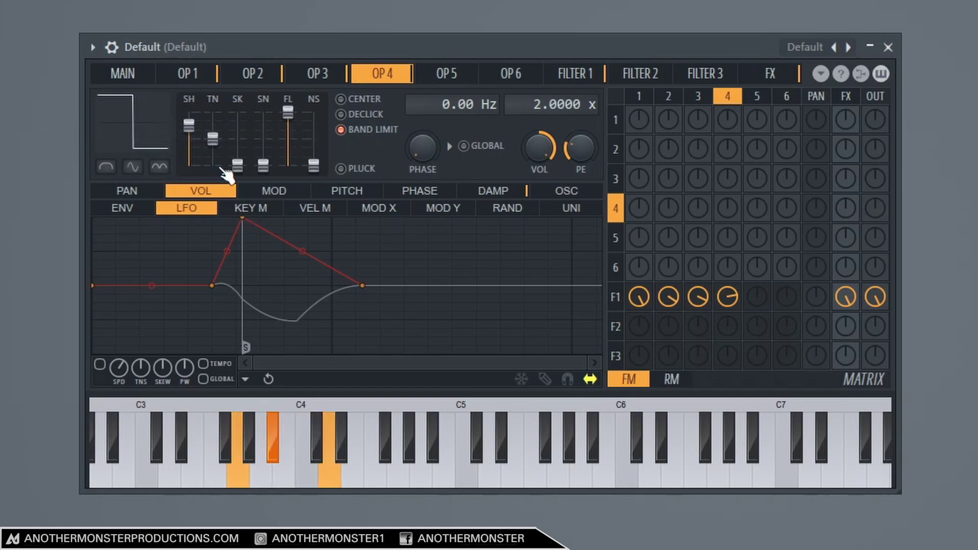
pyautogui.scroll(1, 530, 116)
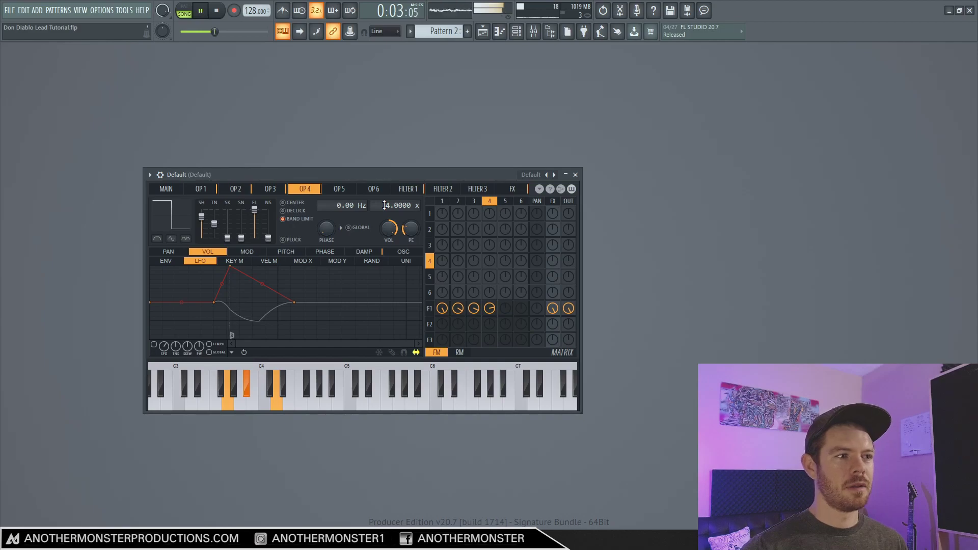
pyautogui.press('space')
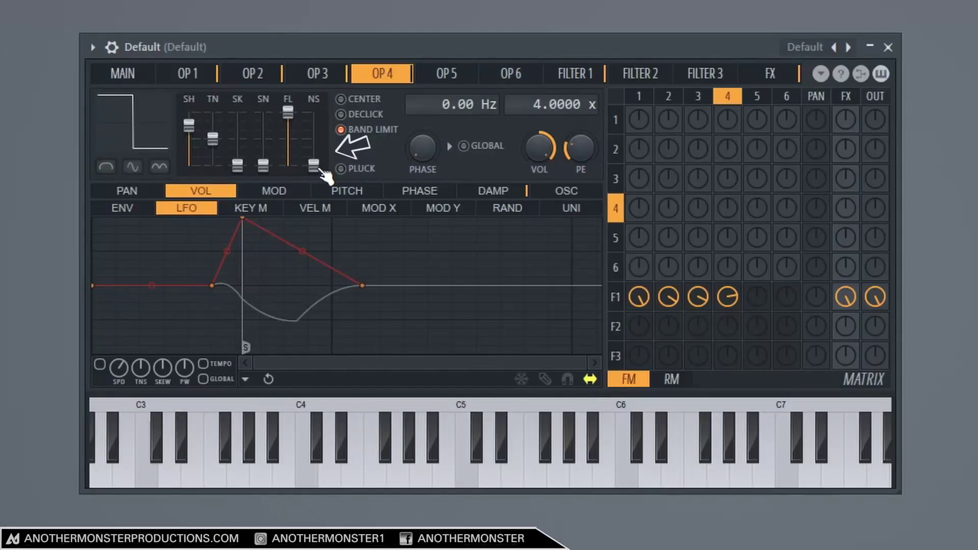
# Raise operator 4's noise level to about half, audition the sound, and save the project
pyautogui.moveTo(268, 238); pyautogui.dragTo(268, 233)
pyautogui.moveTo(314, 156); pyautogui.dragTo(314, 139)
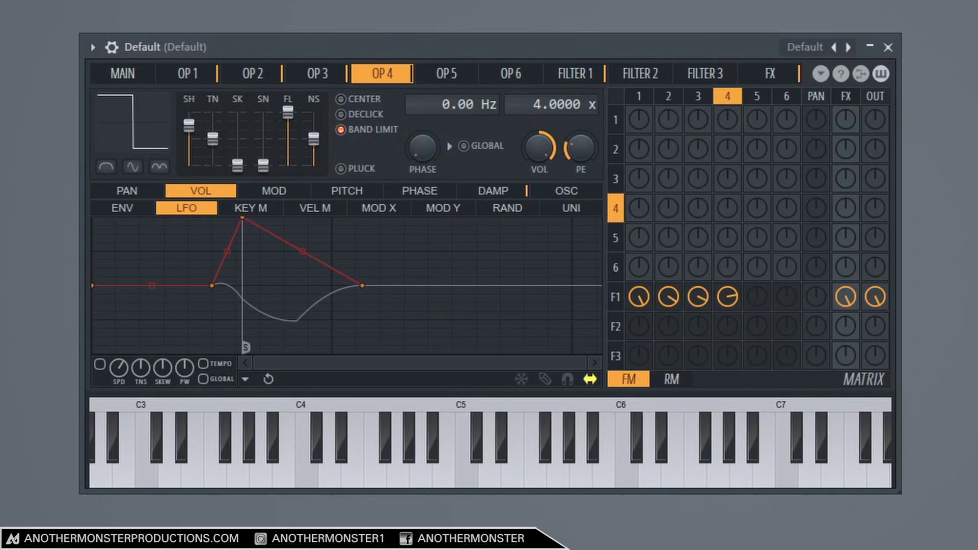
pyautogui.press('space')
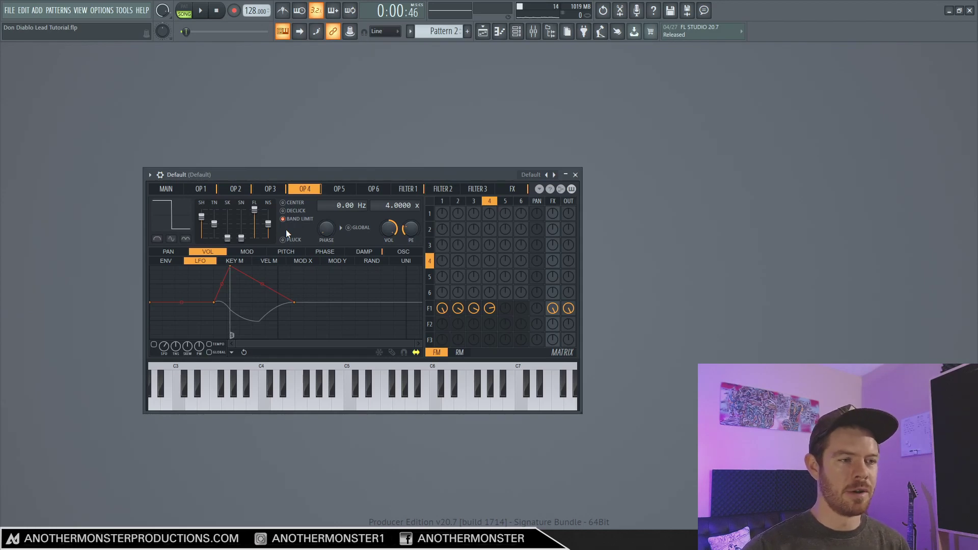
pyautogui.hotkey('ctrl', 's')
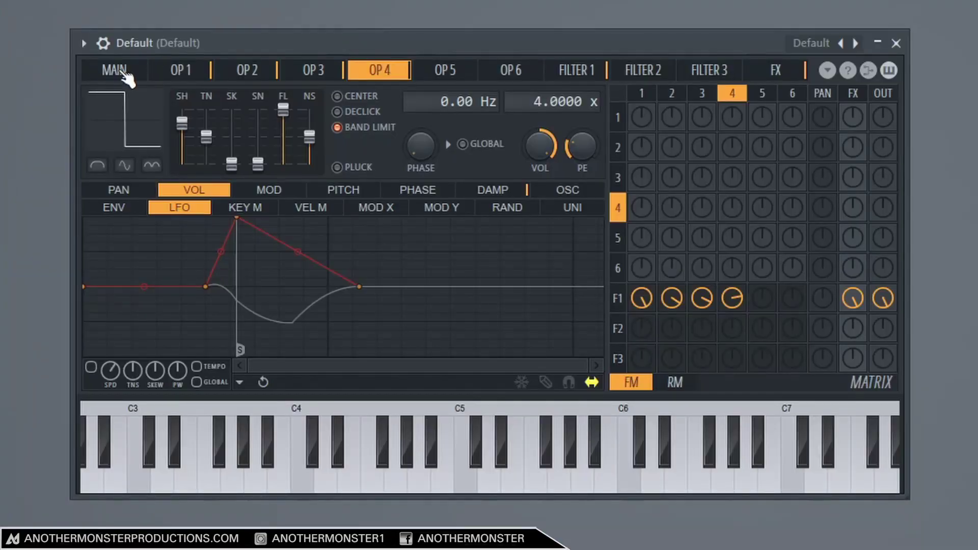
# View the Porta option in the channel's polyphony settings and enable portamento in the synth's own main section
pyautogui.click(115, 72)
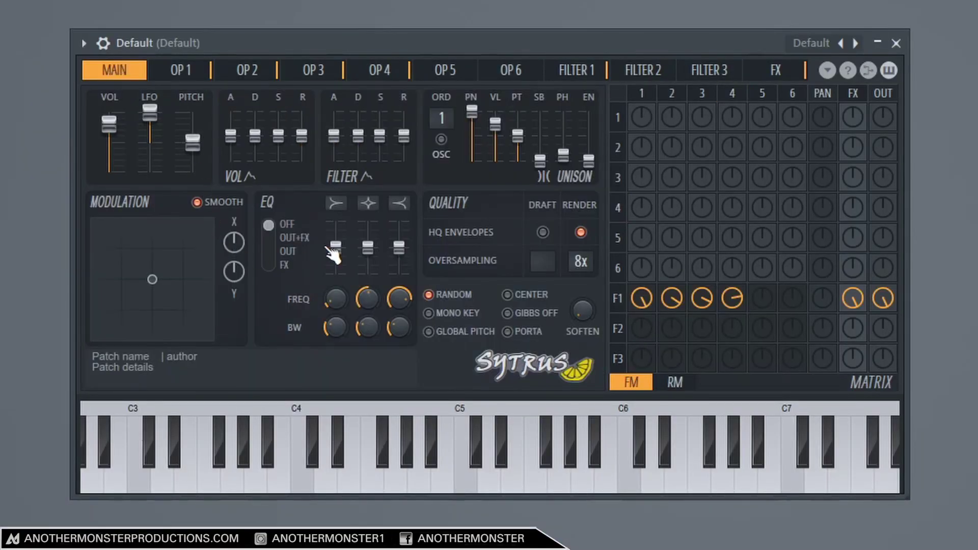
pyautogui.click(103, 43)
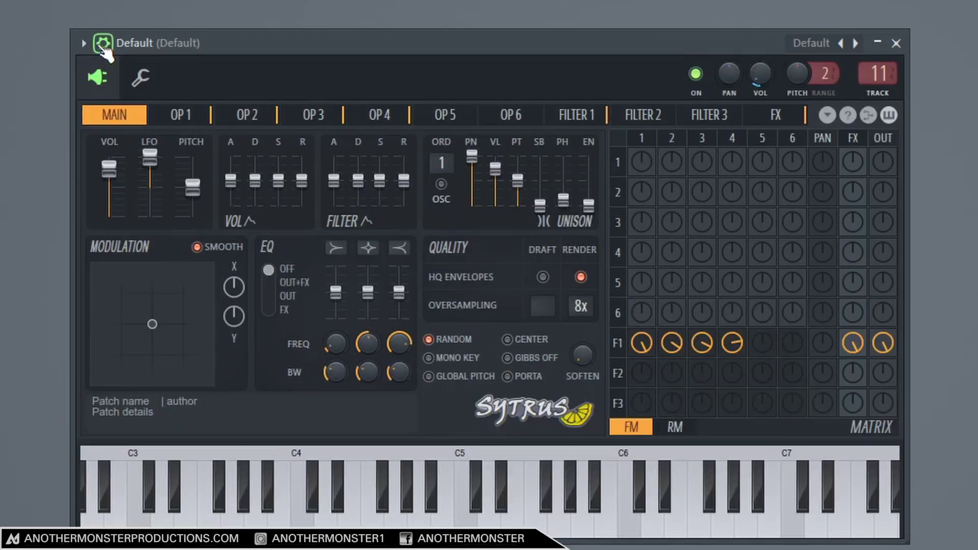
pyautogui.click(144, 85)
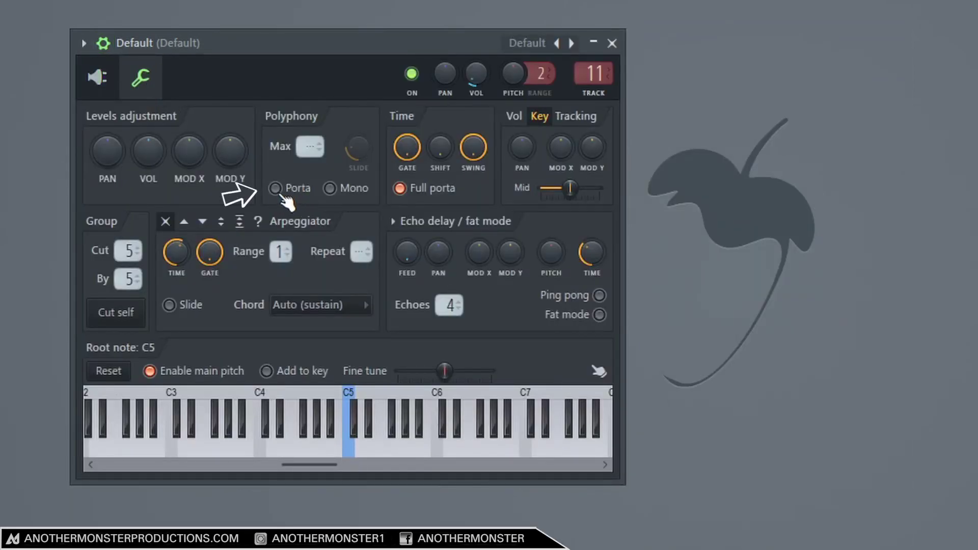
pyautogui.click(98, 77)
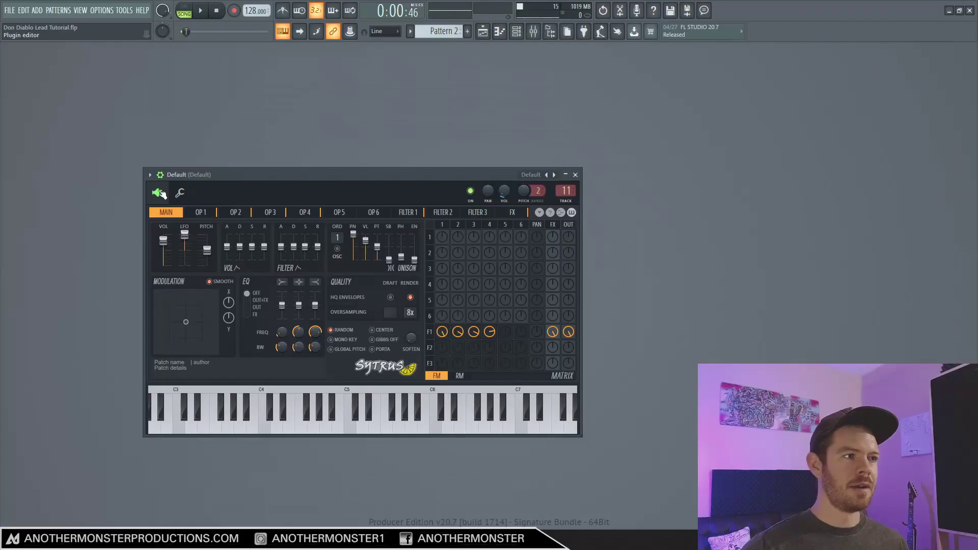
pyautogui.click(160, 175)
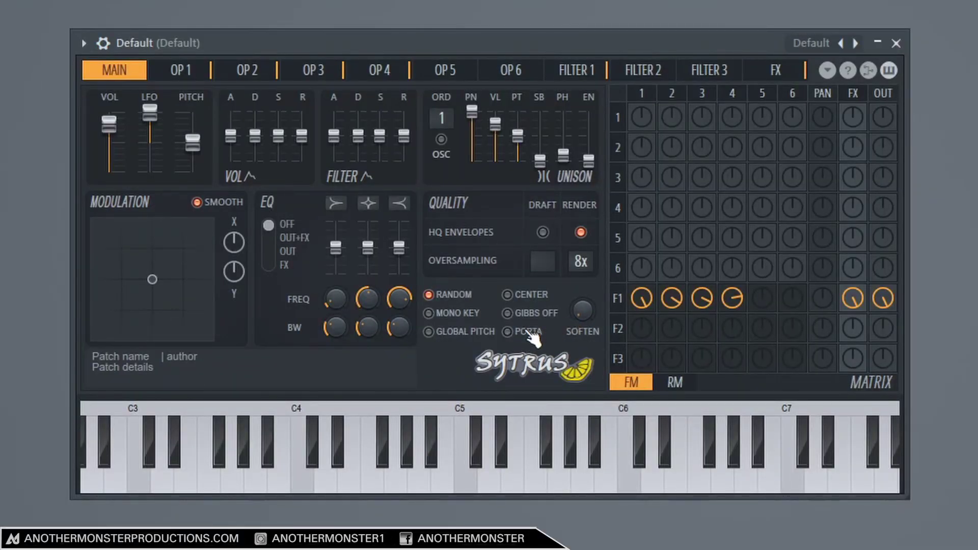
pyautogui.click(526, 336)
# Enable operator 1's pitch envelope and make it global
pyautogui.click(185, 74)
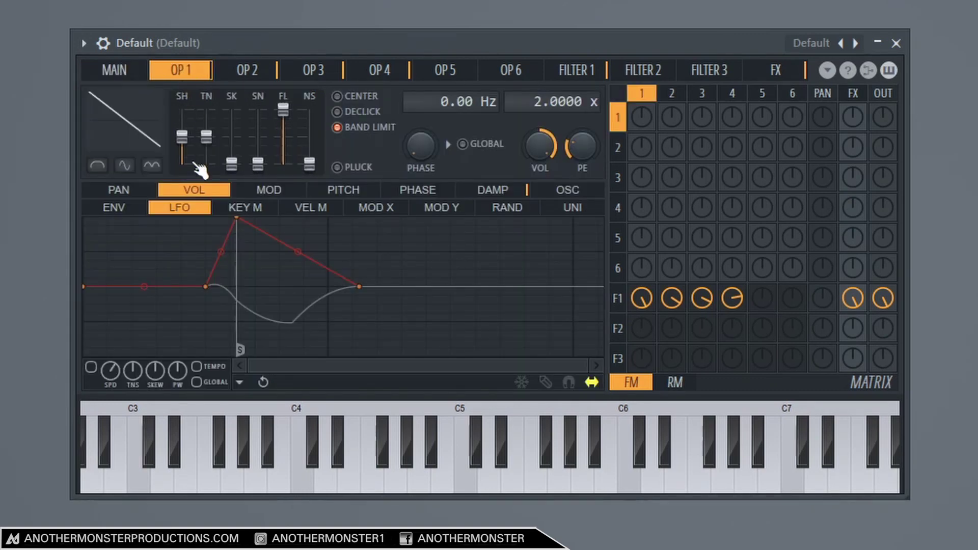
pyautogui.click(363, 191)
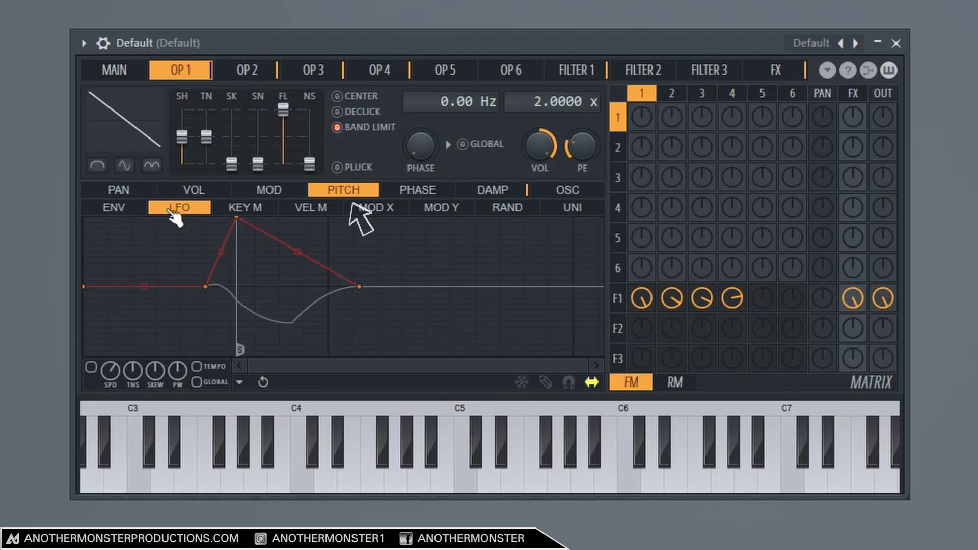
pyautogui.click(122, 209)
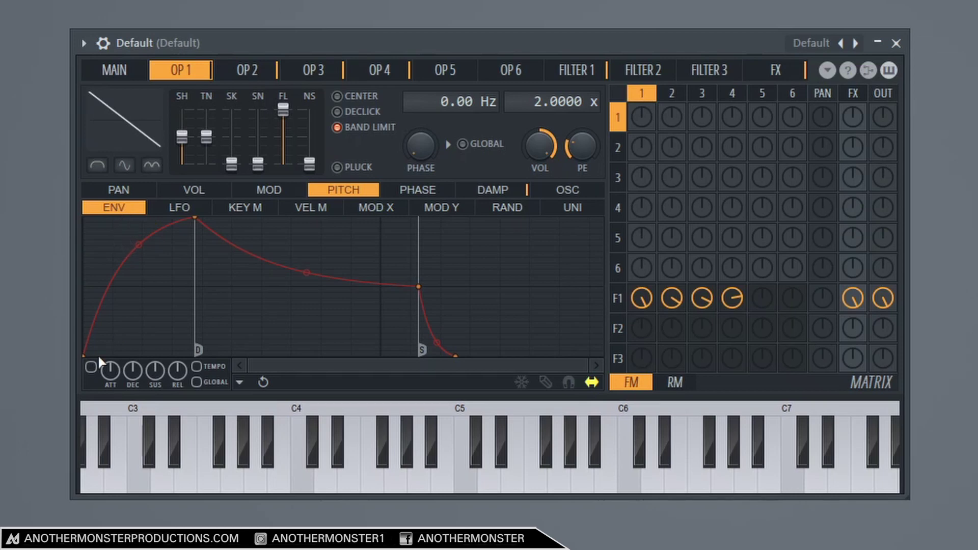
pyautogui.click(91, 366)
pyautogui.click(207, 389)
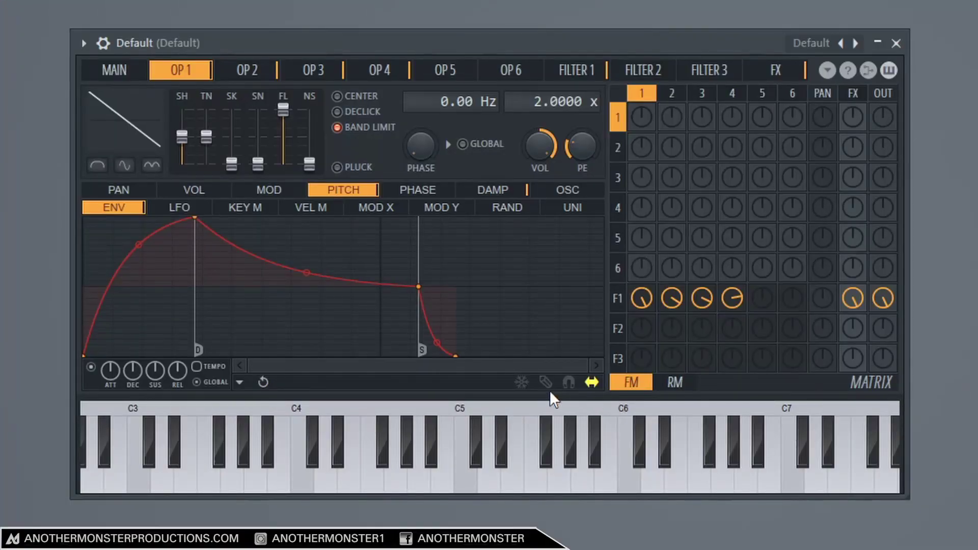
# Reduce operator 1's pitch envelope to a flat line of two points at the centre level
pyautogui.click(545, 383)
pyautogui.scroll(-4, 415, 334)
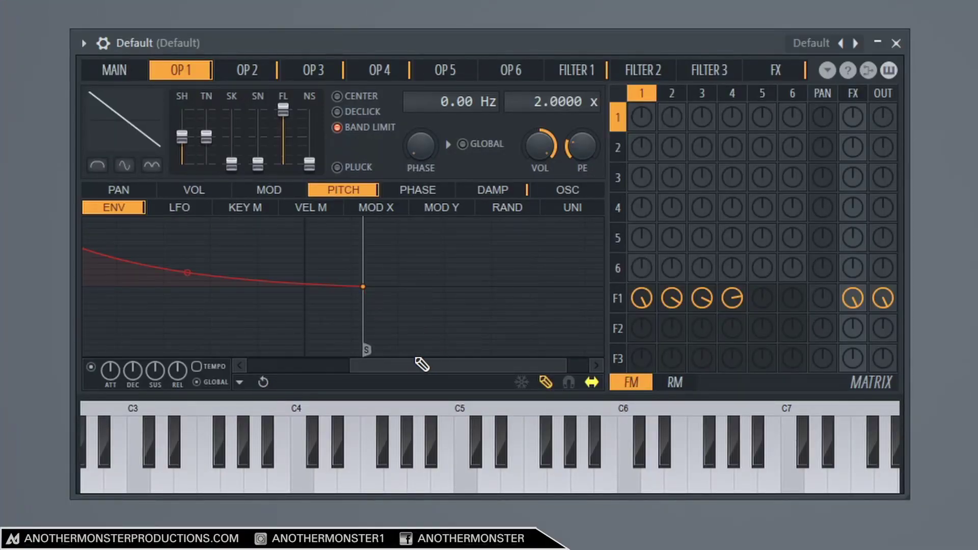
pyautogui.moveTo(436, 372); pyautogui.dragTo(203, 367)
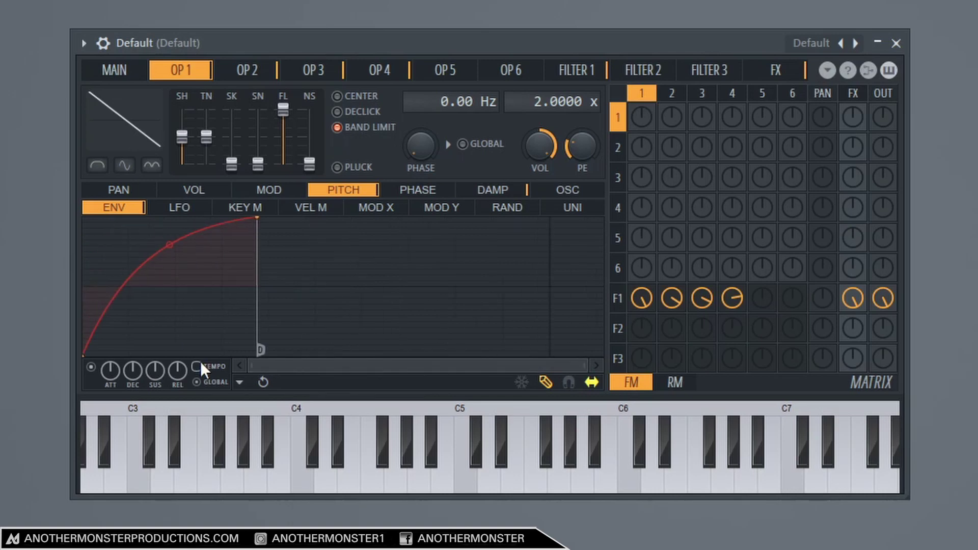
pyautogui.moveTo(258, 236); pyautogui.dragTo(201, 302)
pyautogui.click(546, 382)
pyautogui.moveTo(91, 366); pyautogui.dragTo(69, 288)
pyautogui.click(295, 286)
# Mark the pitch envelope's second point as decay, try longer and shorter glide times, and place it at about 0:483
pyautogui.rightClick(293, 286)
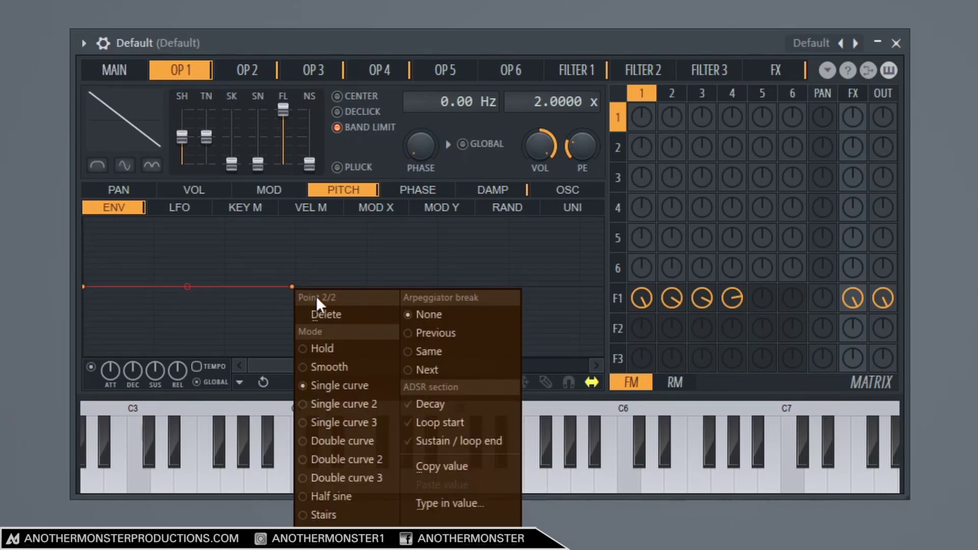
pyautogui.click(460, 399)
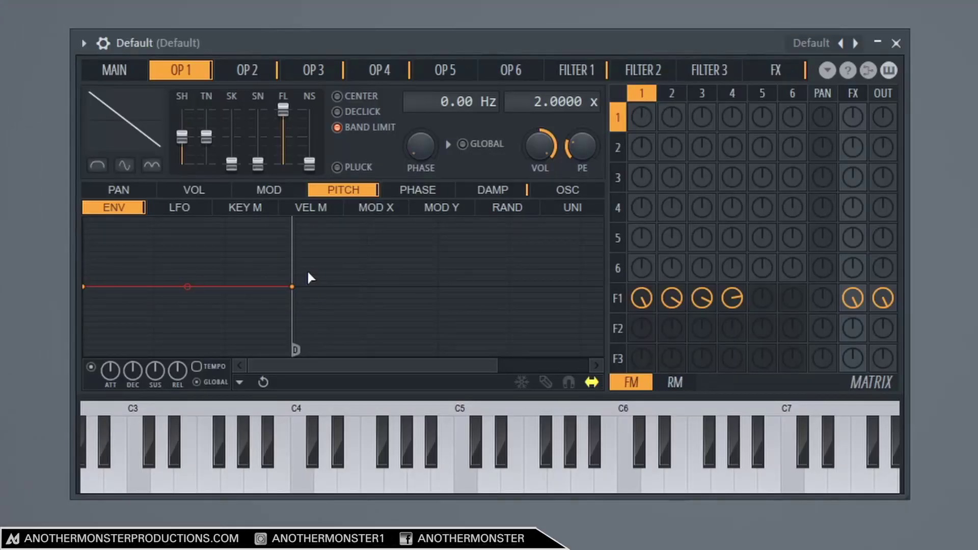
pyautogui.moveTo(293, 286)
pyautogui.mouseDown()
pyautogui.moveTo(537, 280)
pyautogui.moveTo(519, 288)
pyautogui.mouseUp()
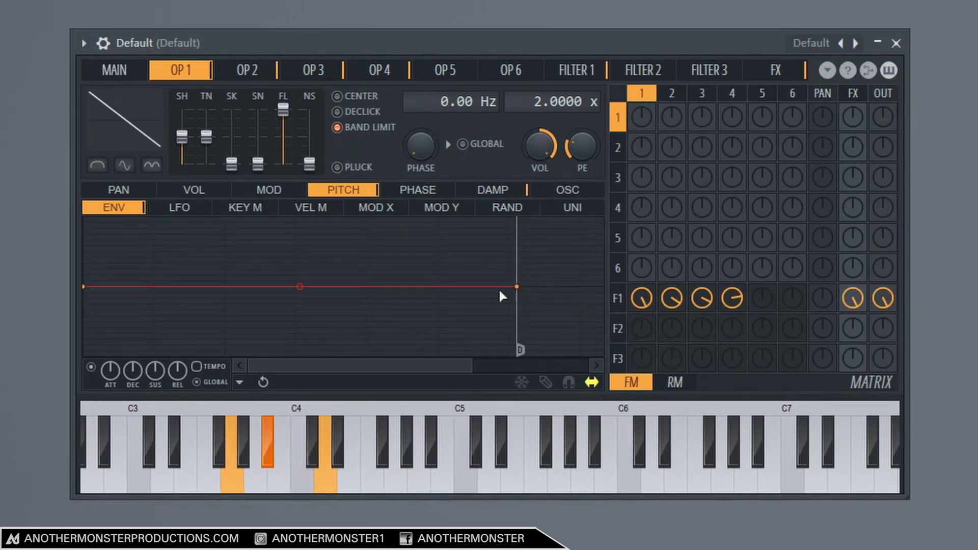
pyautogui.moveTo(520, 287); pyautogui.dragTo(145, 288)
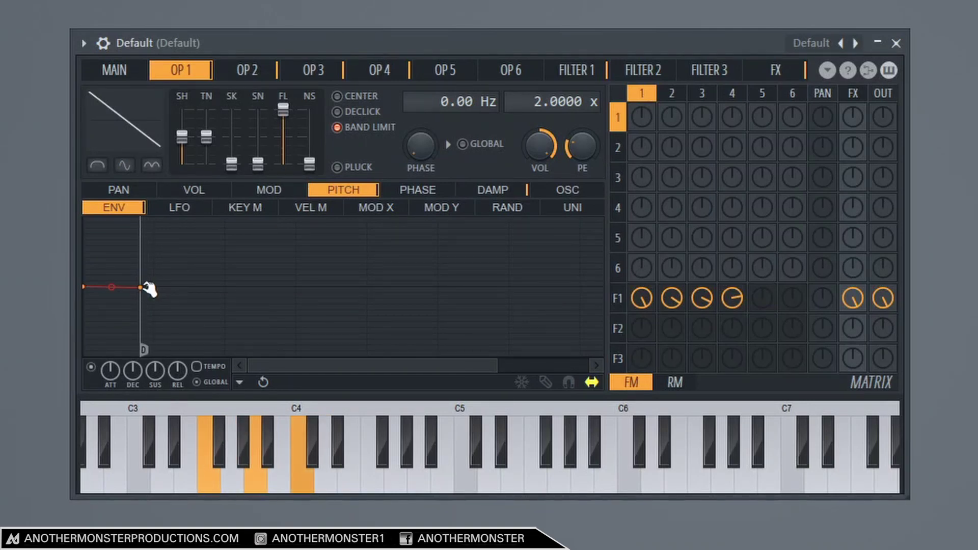
pyautogui.moveTo(149, 289); pyautogui.dragTo(303, 287)
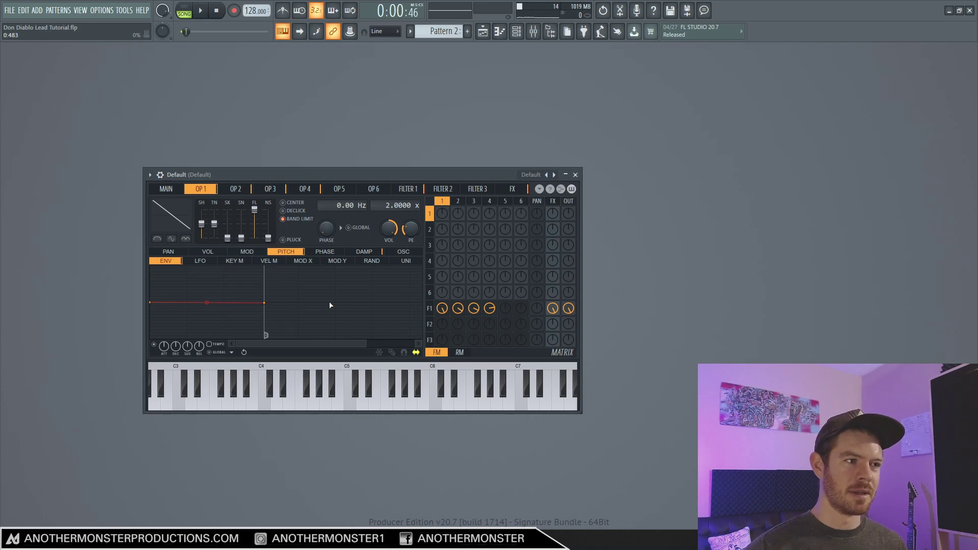
# Examine filter 1's volume LFO and the main section's Porta option as automation targets
pyautogui.click(406, 188)
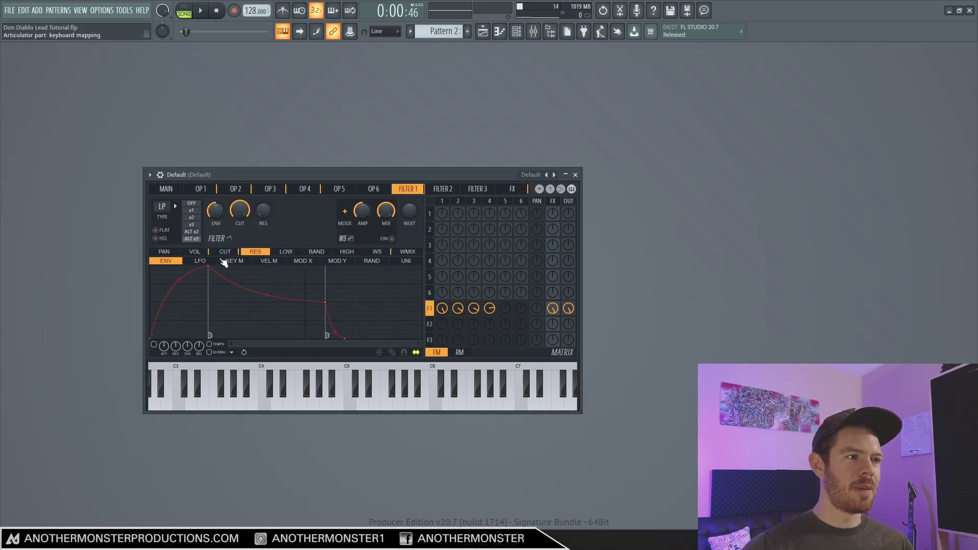
pyautogui.click(200, 261)
pyautogui.click(195, 252)
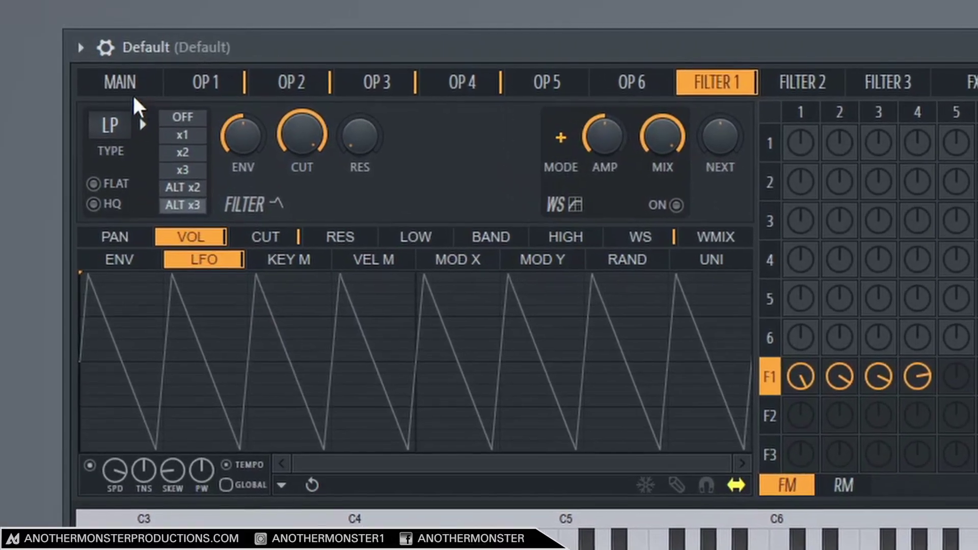
pyautogui.click(122, 83)
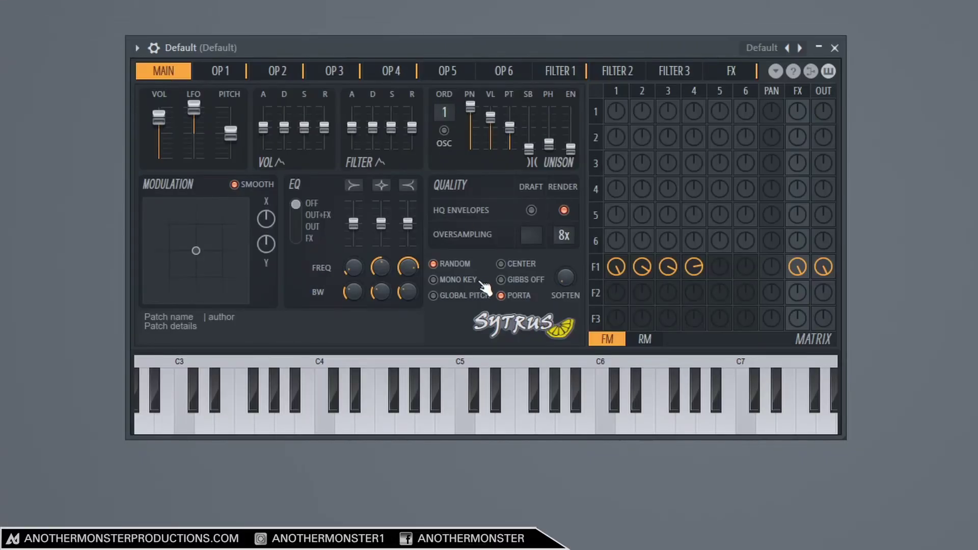
pyautogui.rightClick(513, 293)
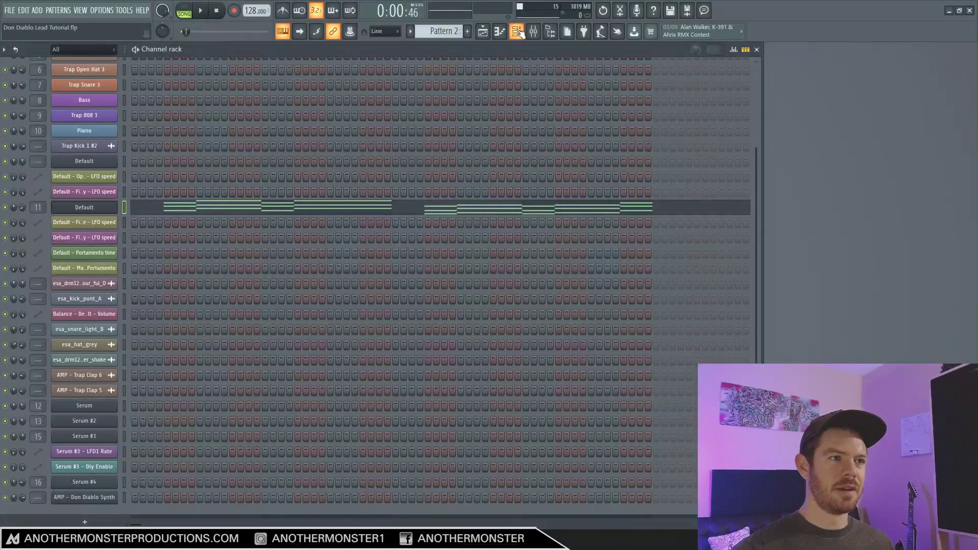
# Unmute the Main Portamento automation track in the playlist and play it together with the main synth
pyautogui.click(518, 32)
pyautogui.scroll(-3, 133, 358)
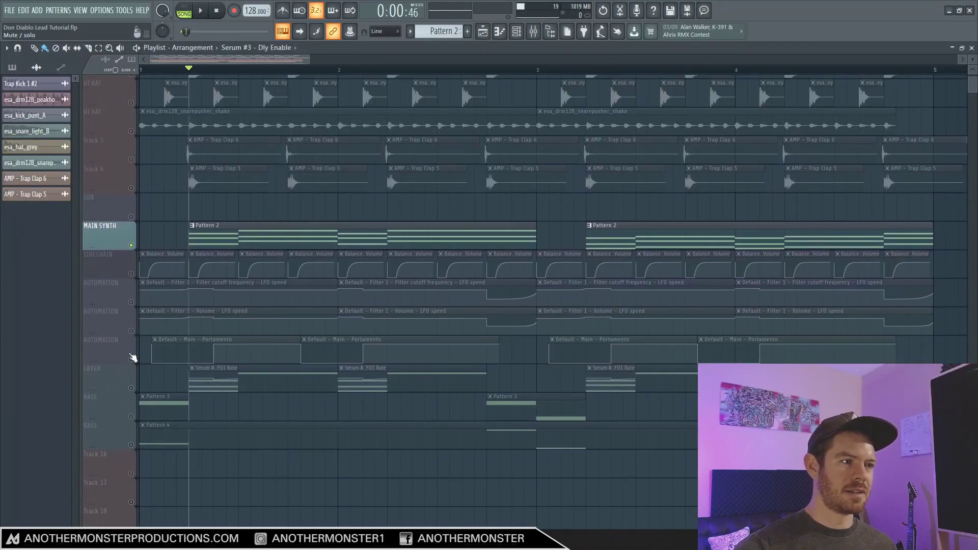
pyautogui.click(132, 358)
pyautogui.press('space')
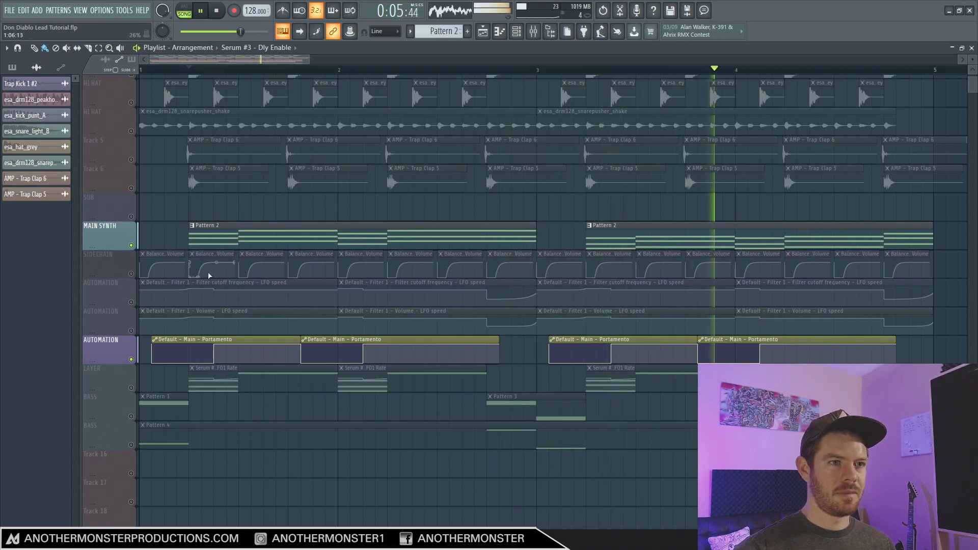
pyautogui.press('space')
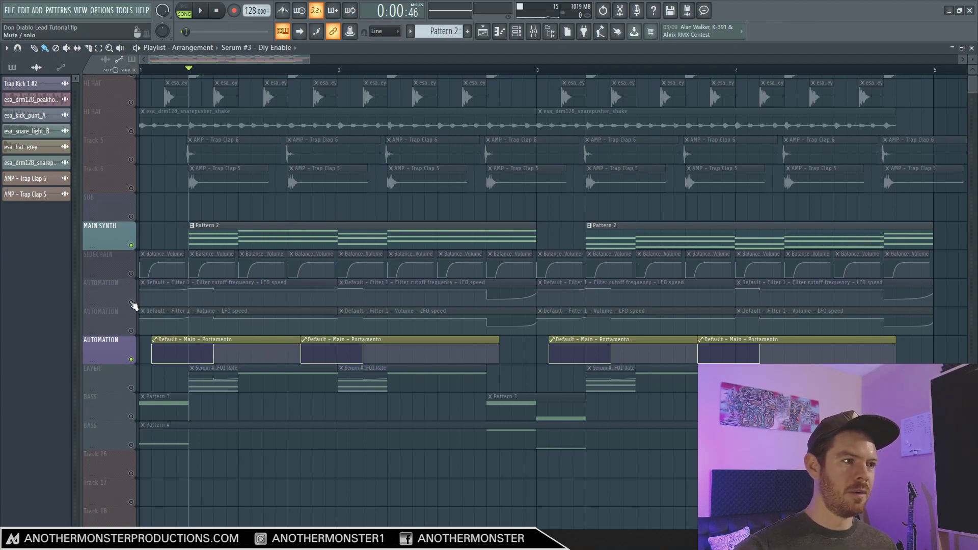
# Unmute the Filter 1 cutoff and volume LFO speed automation tracks, mute the Portamento track, and play the result
pyautogui.click(134, 305)
pyautogui.keyDown('shift'); pyautogui.click(130, 326); pyautogui.keyUp('shift')
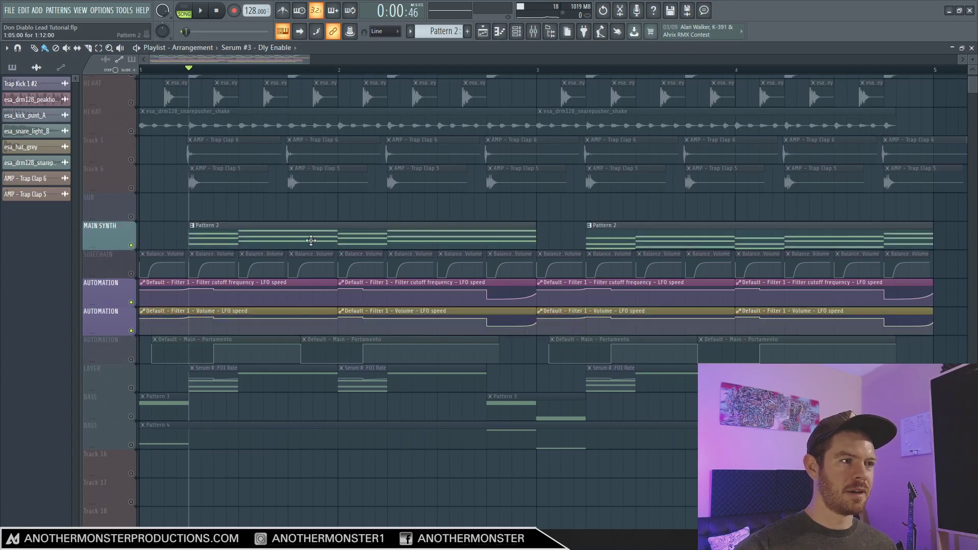
pyautogui.press('space')
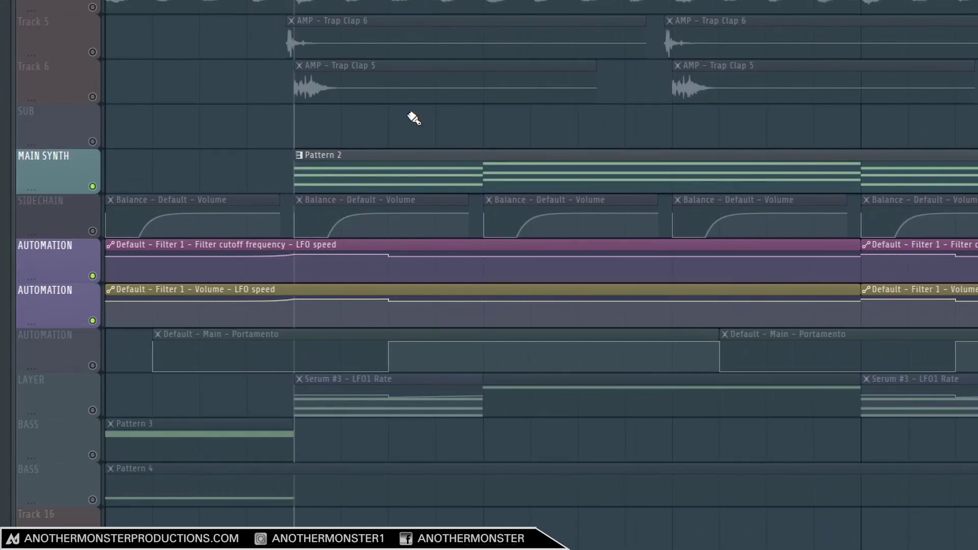
# Play the main synth with the two LFO speed automations and the Portamento automation combined
pyautogui.moveTo(369, 239)
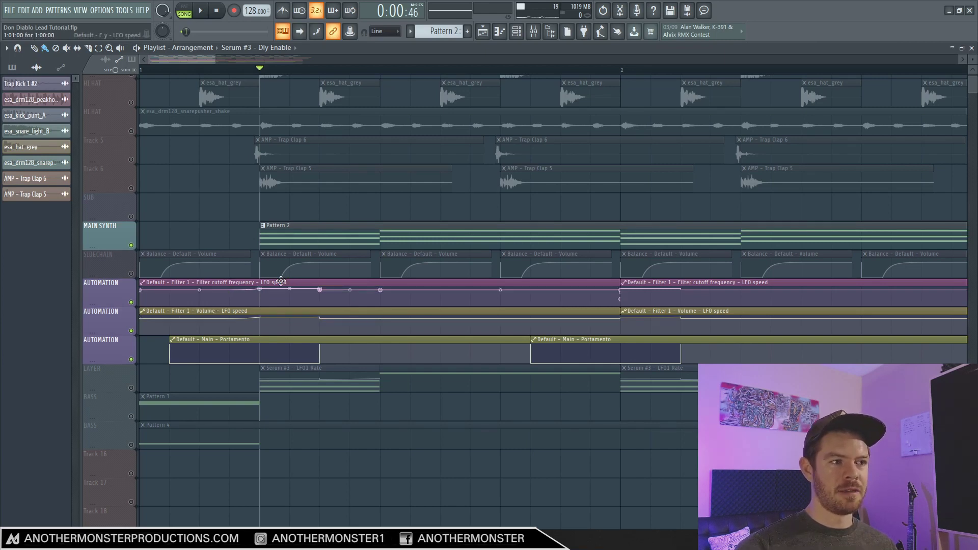
pyautogui.moveTo(216, 59); pyautogui.dragTo(240, 59)
pyautogui.press('space')
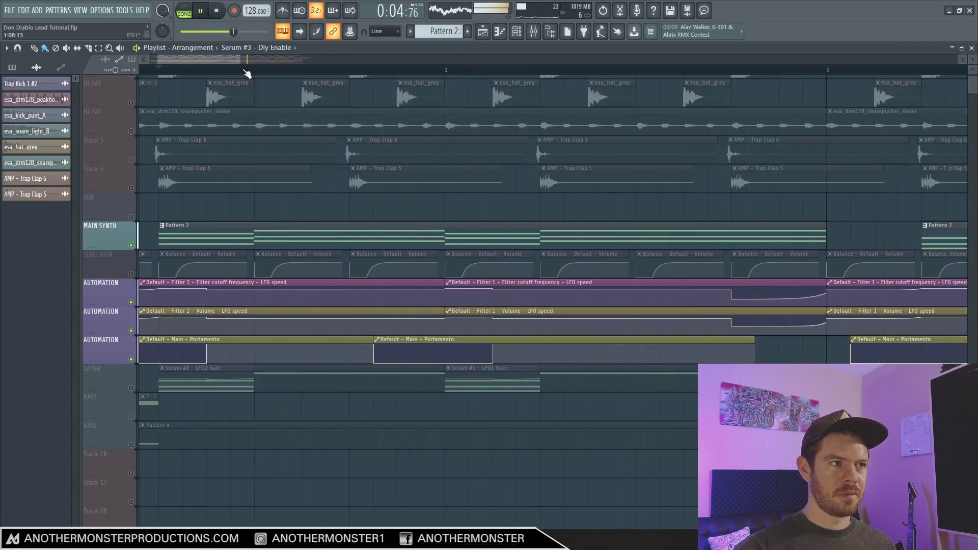
pyautogui.moveTo(240, 59); pyautogui.dragTo(338, 61)
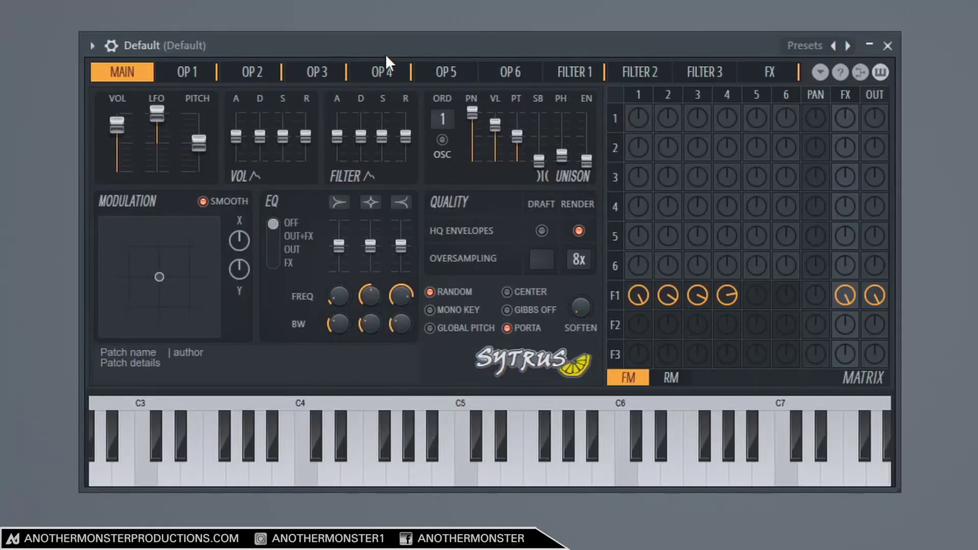
# Examine the automation clip option for filter 1's volume LFO speed, and filter 1's cutoff LFO
pyautogui.click(586, 76)
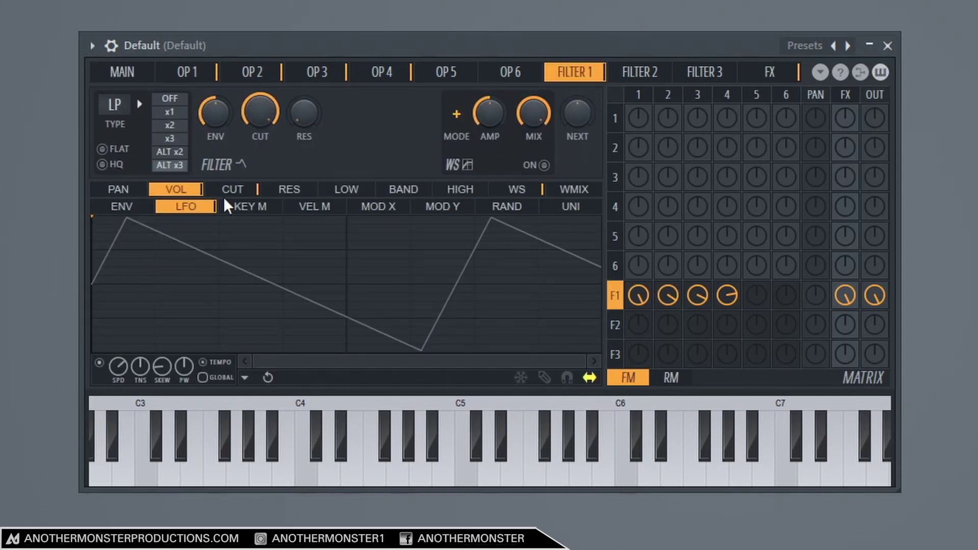
pyautogui.rightClick(120, 365)
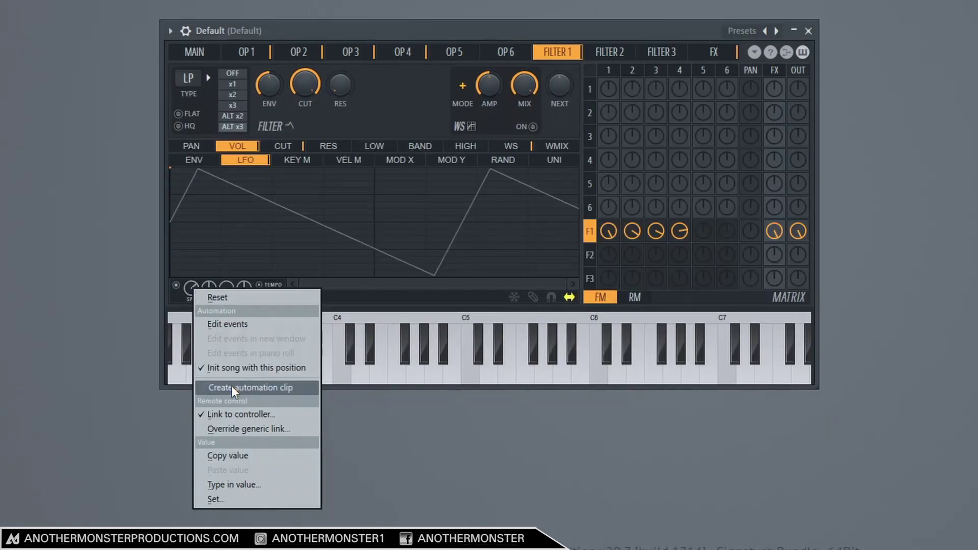
pyautogui.click(237, 161)
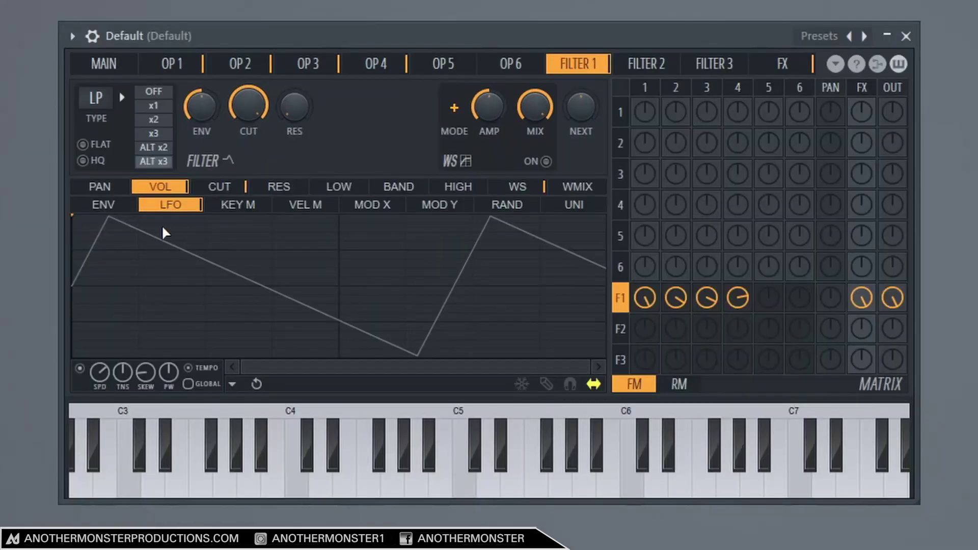
pyautogui.click(228, 189)
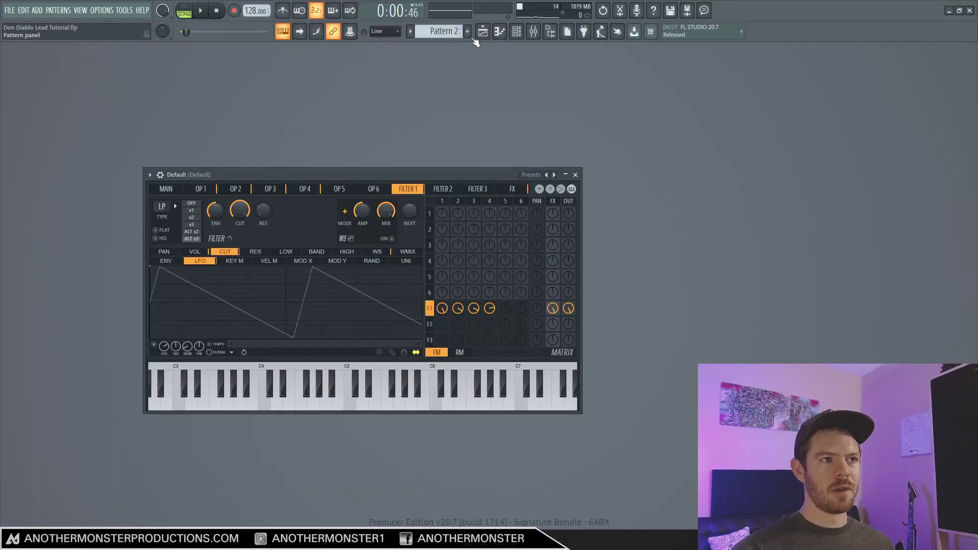
# Unmute the Serum layer track in the playlist and play it with the automated main synth
pyautogui.click(482, 31)
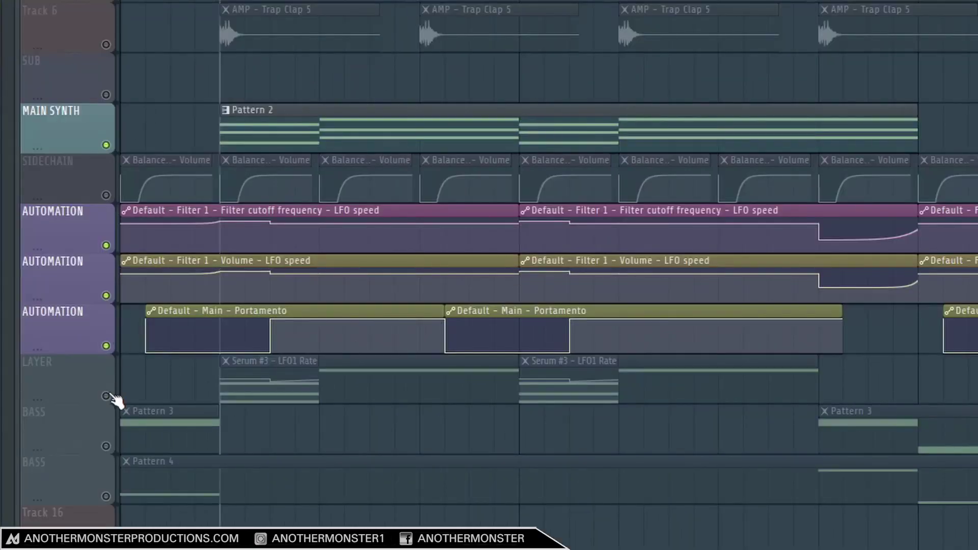
pyautogui.click(106, 397)
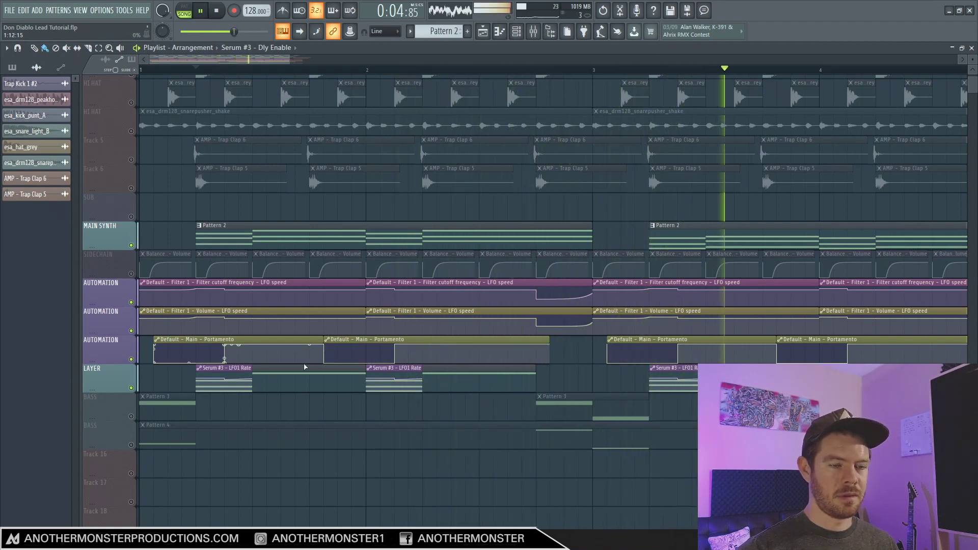
pyautogui.press('space')
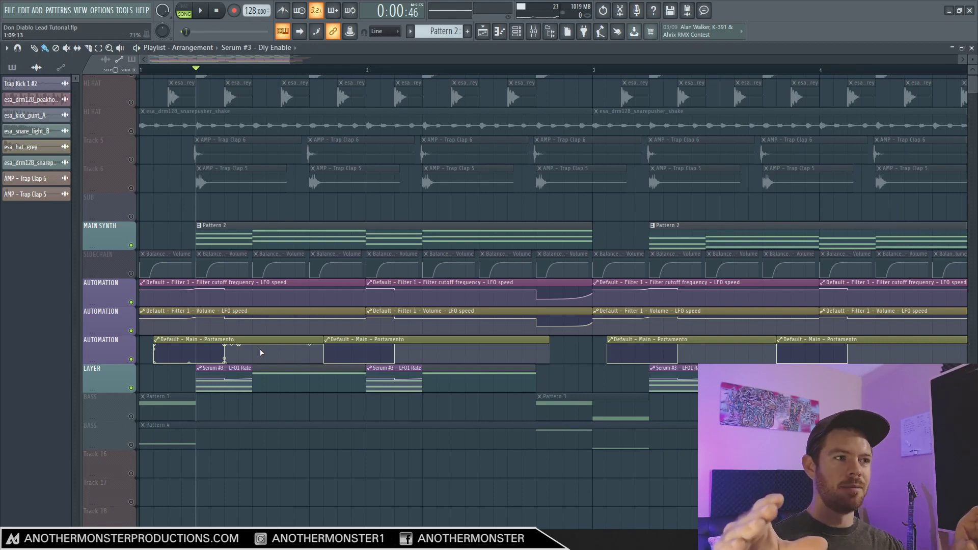
# Unmute both bass tracks and play the arrangement with the synth, its automation and the layer
pyautogui.click(131, 416)
pyautogui.click(131, 444)
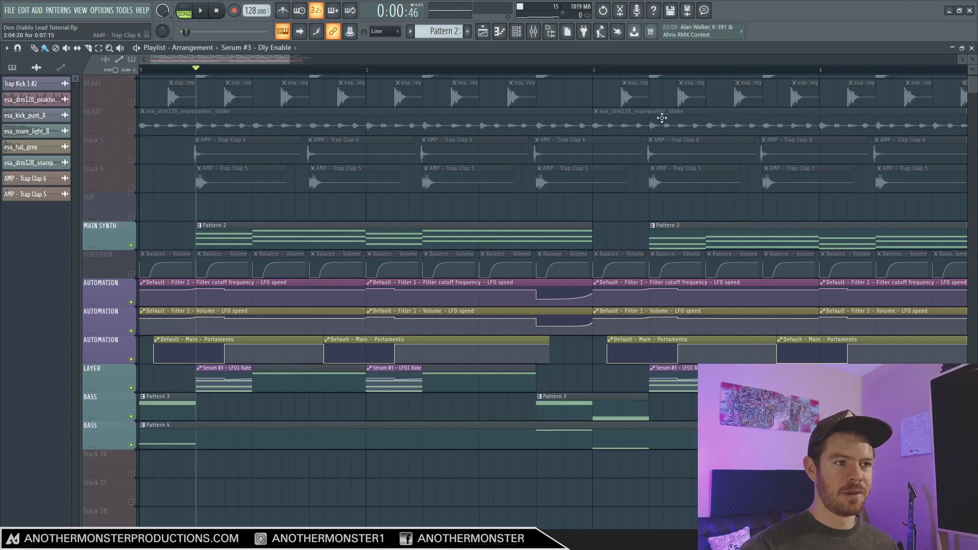
pyautogui.press('space')
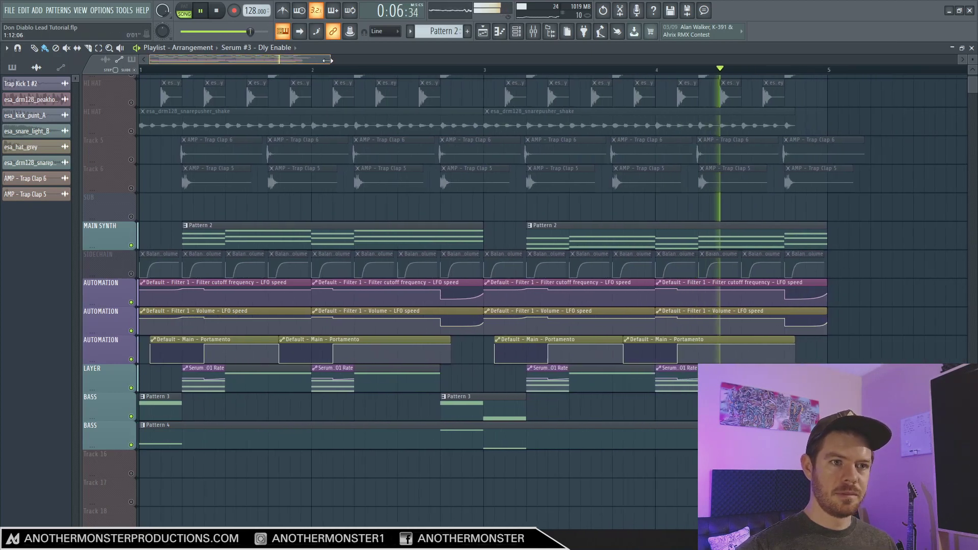
pyautogui.moveTo(299, 58); pyautogui.dragTo(311, 59)
pyautogui.press('space')
# Unmute the sidechain track and the drum tracks, and play the full arrangement
pyautogui.click(132, 274)
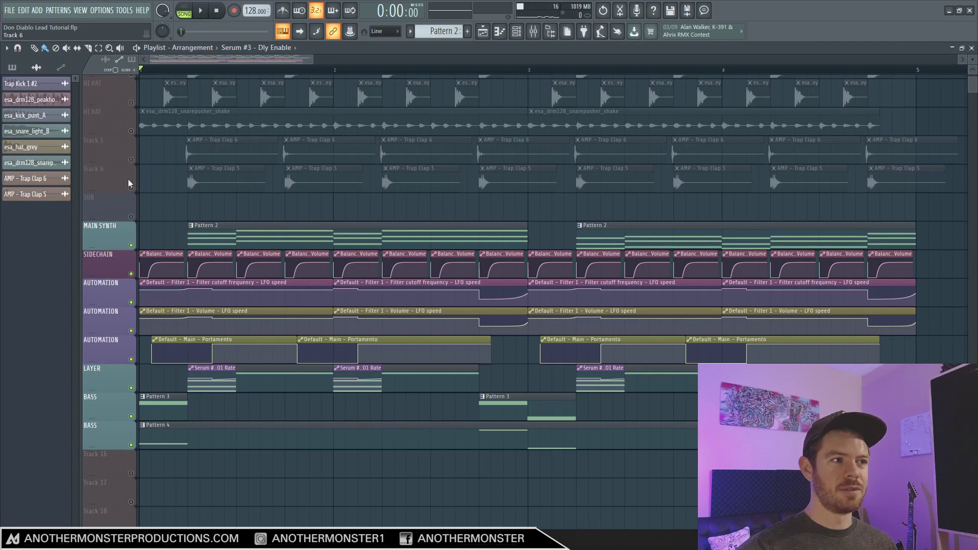
pyautogui.scroll(2, 127, 179)
pyautogui.moveTo(131, 181); pyautogui.dragTo(131, 517)
pyautogui.press('space')
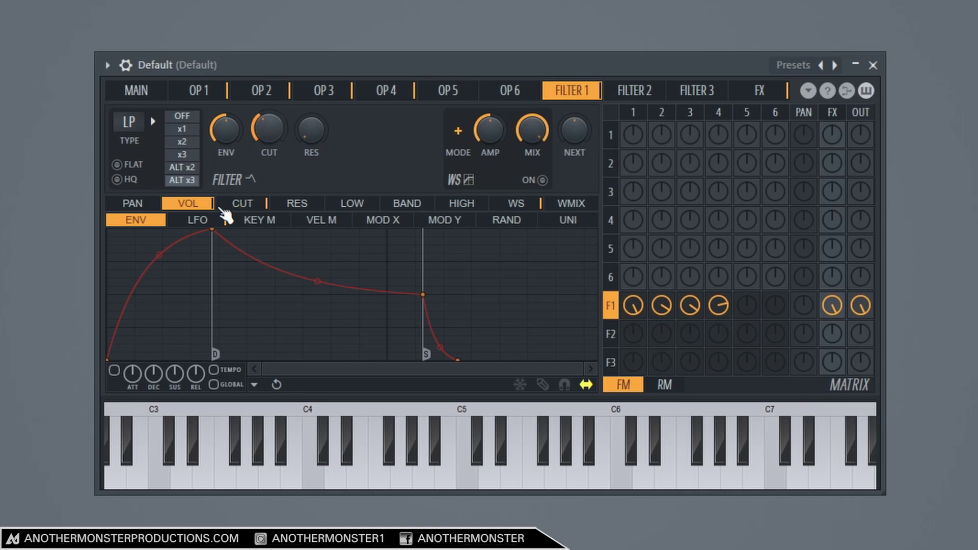
# Show the volume LFO of filter 1 in Sytrus
pyautogui.click(200, 222)
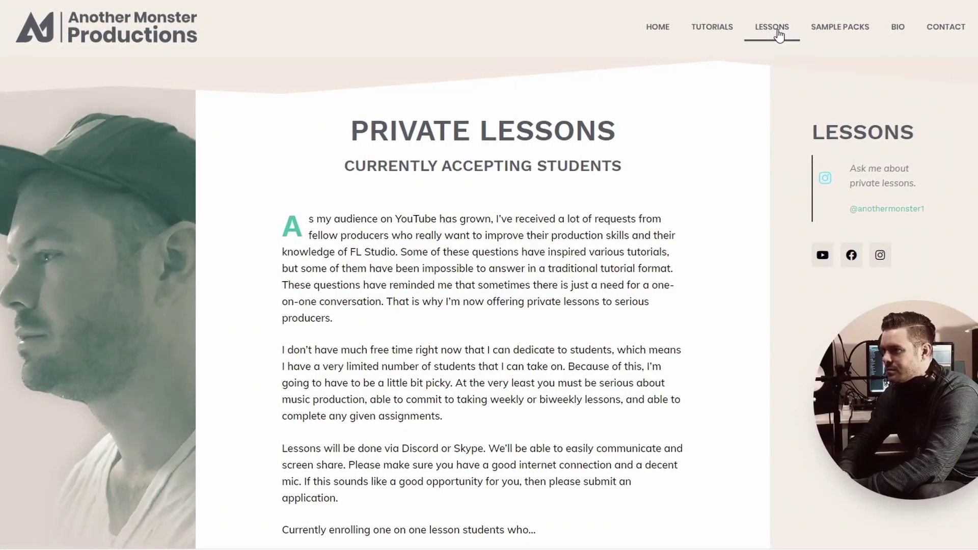
# Switch to the Another Monster Productions website and look through the private lessons page
pyautogui.scroll(-3, 713, 181)
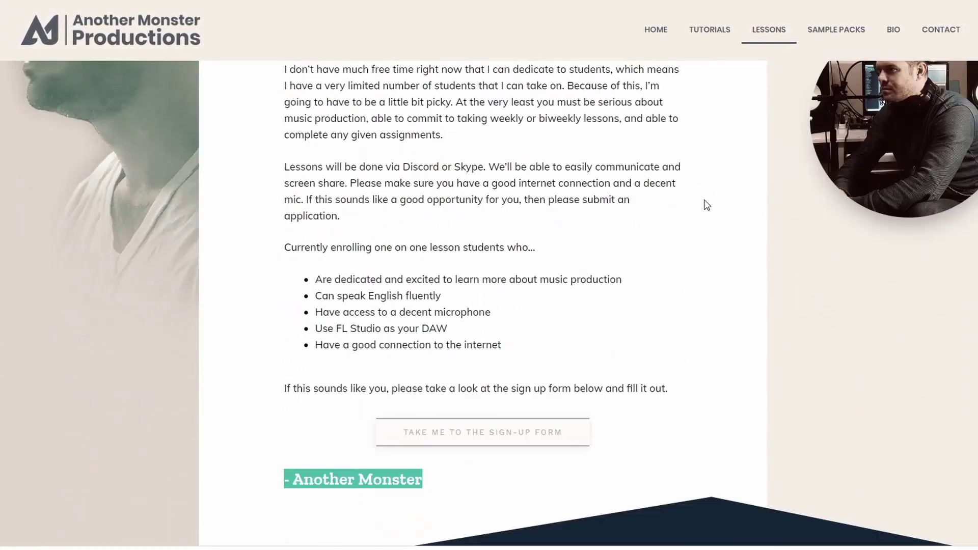
pyautogui.scroll(-3, 704, 209)
pyautogui.scroll(8, 707, 273)
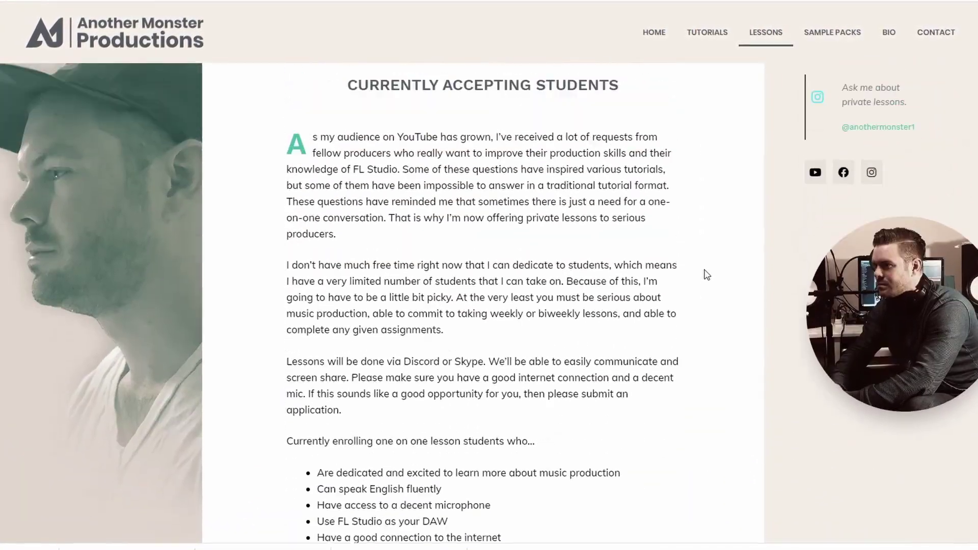